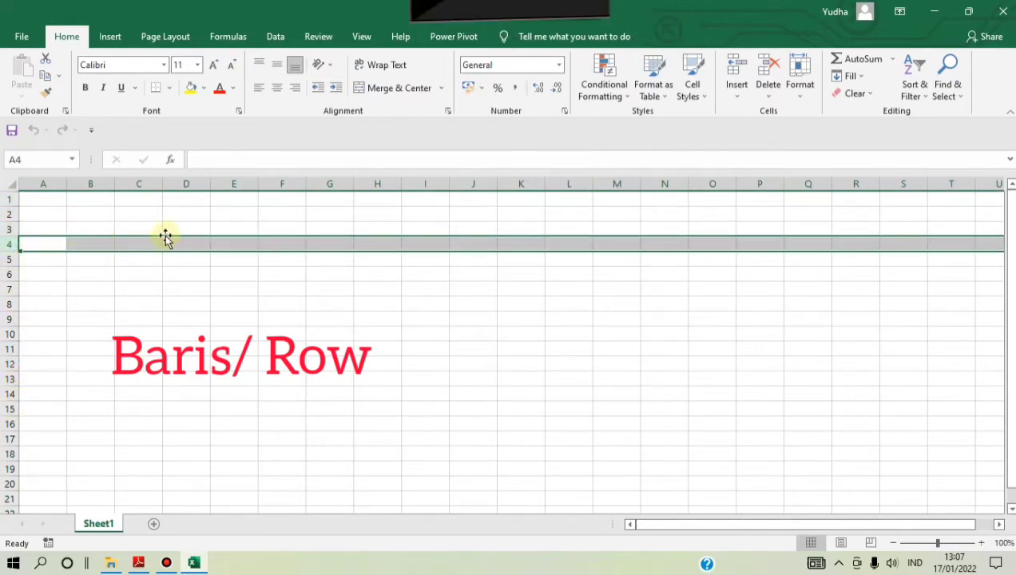
left_click(150, 255)
left_click_drag(36, 199, 133, 268)
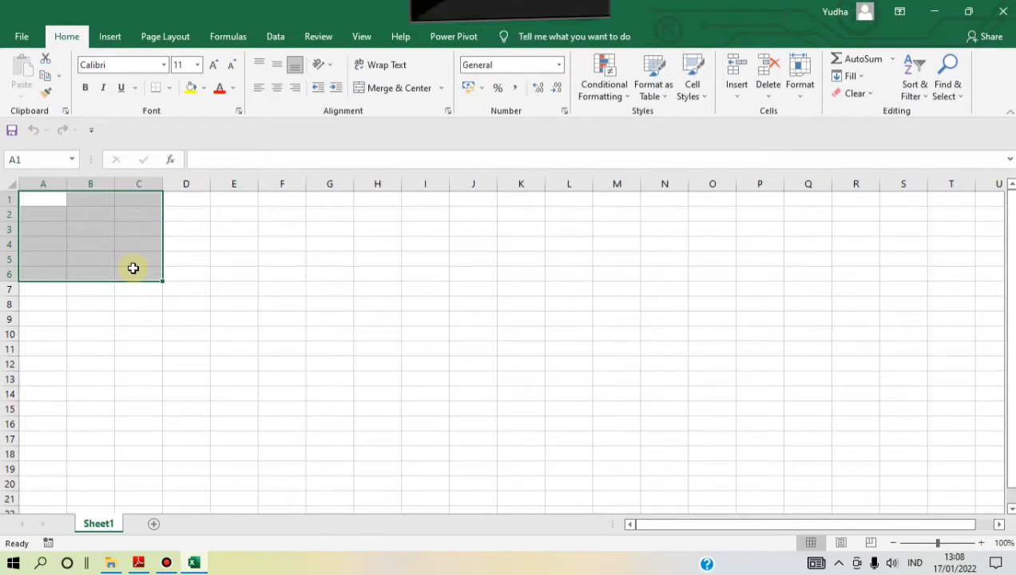
left_click(198, 265)
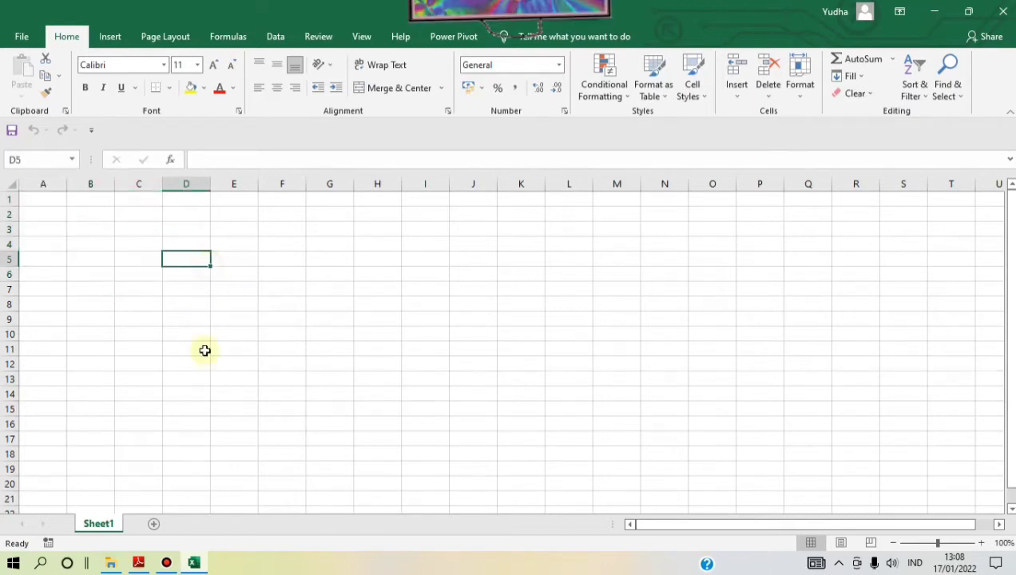
Step: Apply All Borders to the cell range A1:B6
key("ctrl+Home")
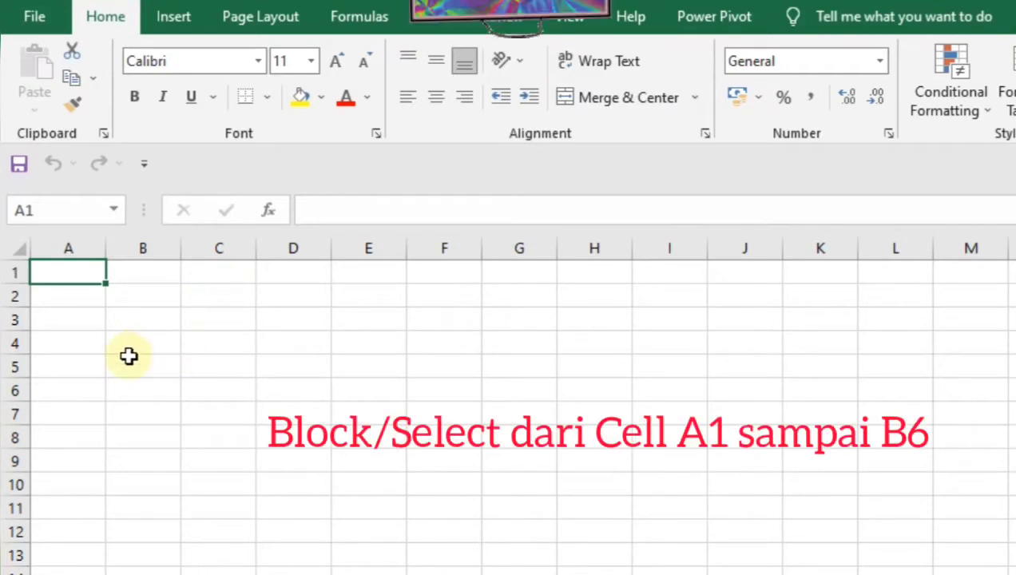
left_click_drag(71, 270, 154, 402)
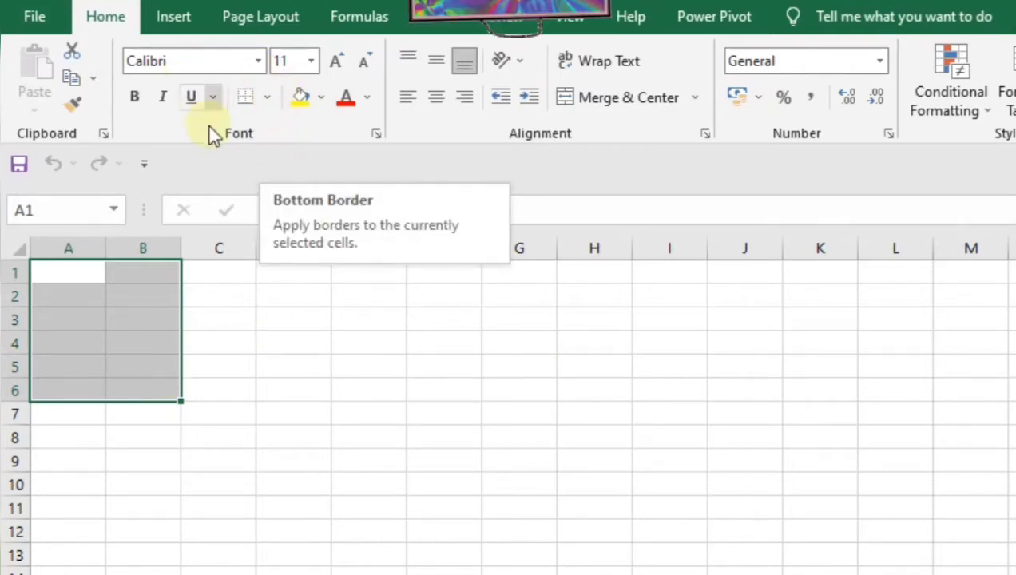
left_click(269, 96)
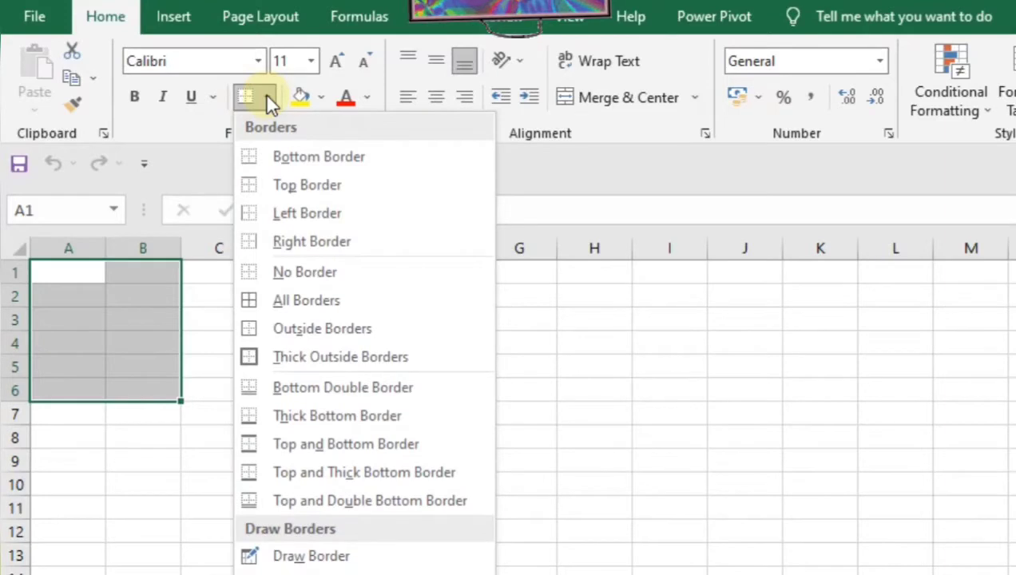
left_click(314, 301)
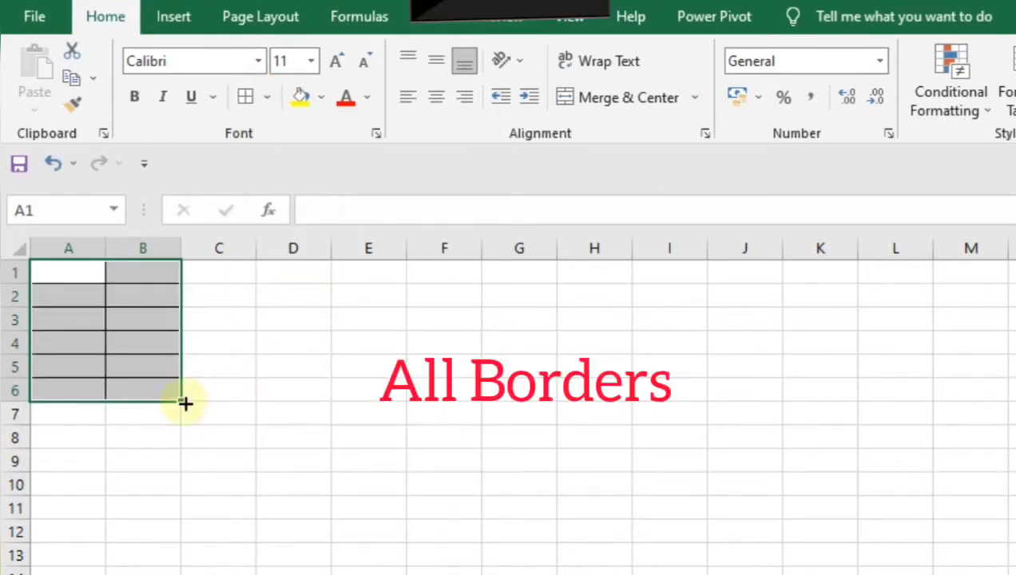
left_click(61, 273)
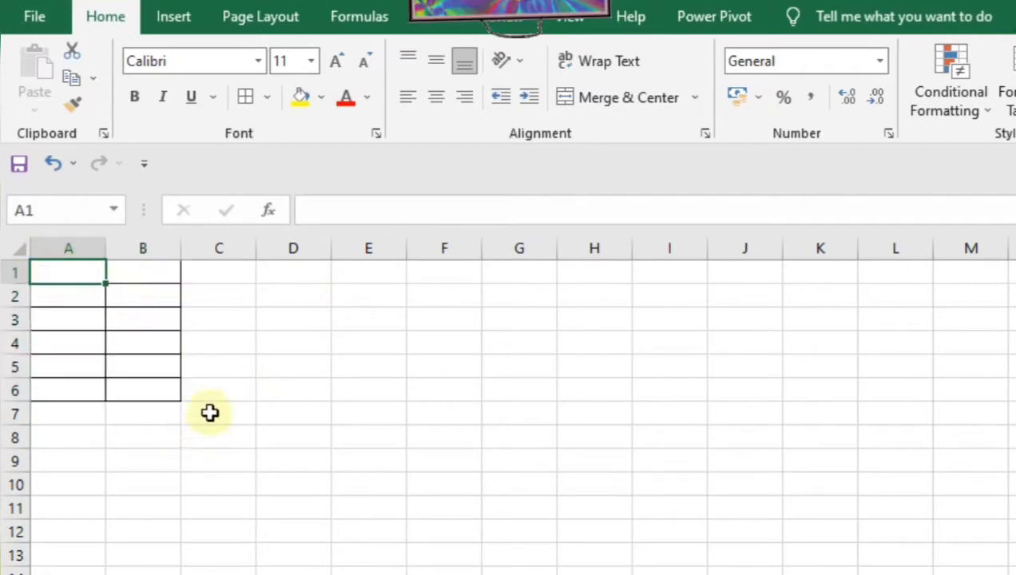
Step: Widen columns A and B of the bordered table, making B somewhat wider than A
left_click(225, 372)
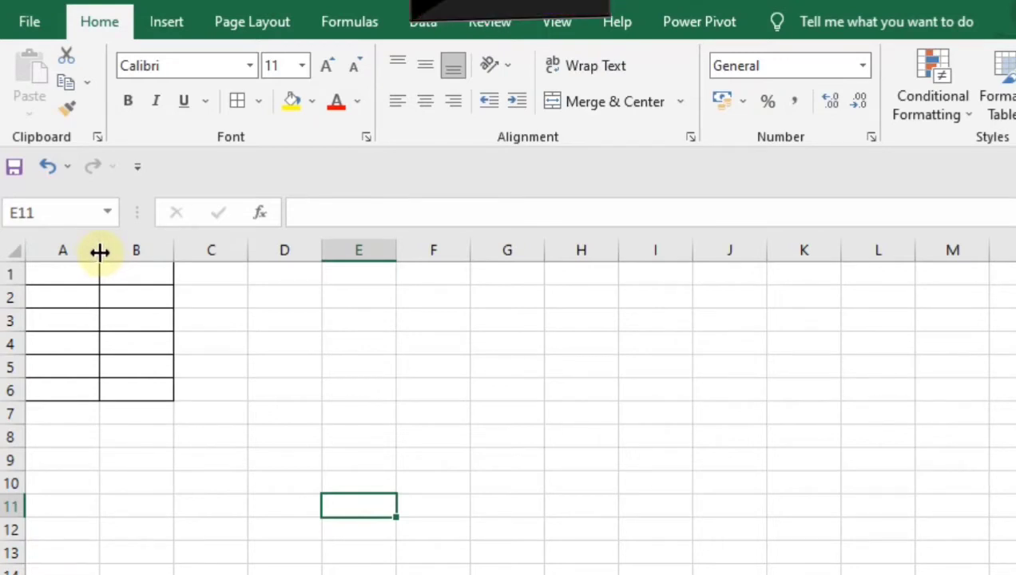
left_click_drag(99, 253, 175, 255)
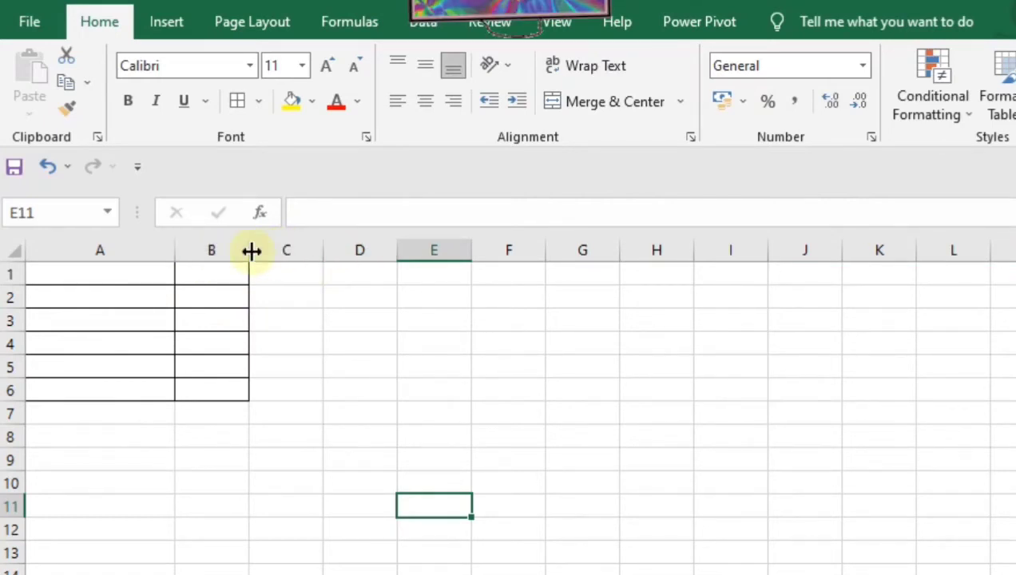
left_click_drag(247, 251, 361, 272)
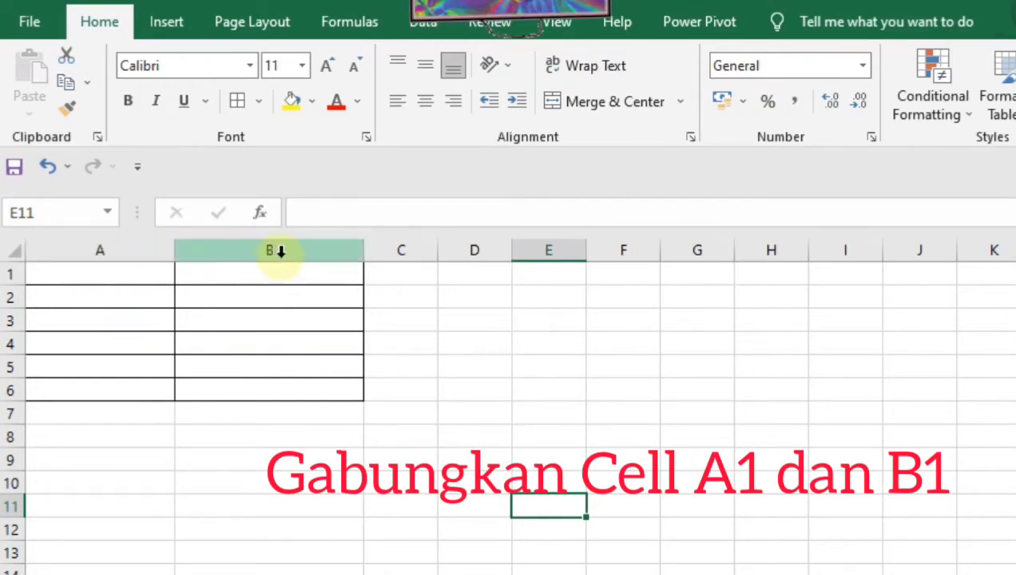
Step: Merge and center cells A1 and B1 into one title cell
left_click(53, 273)
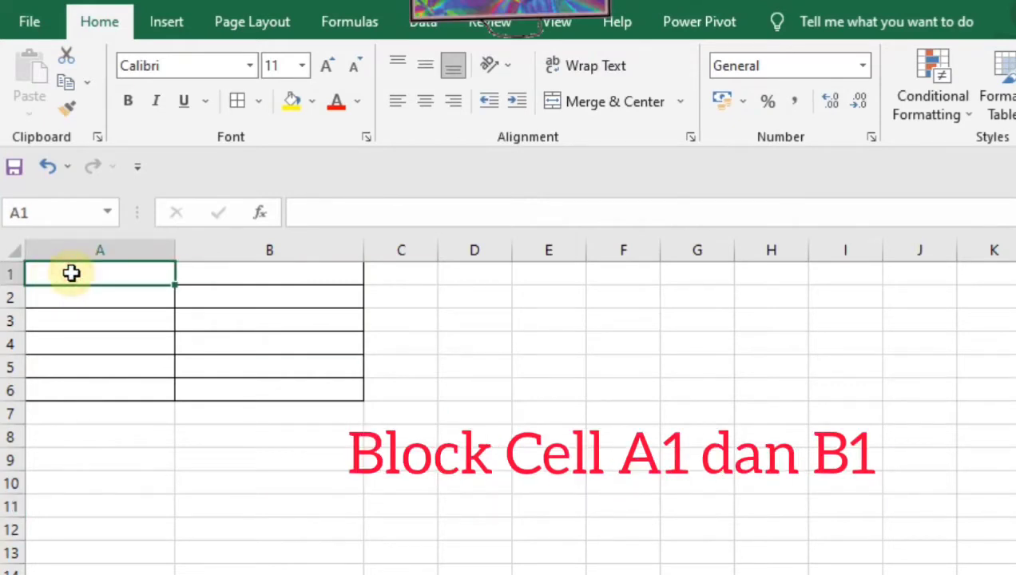
left_click_drag(72, 273, 223, 272)
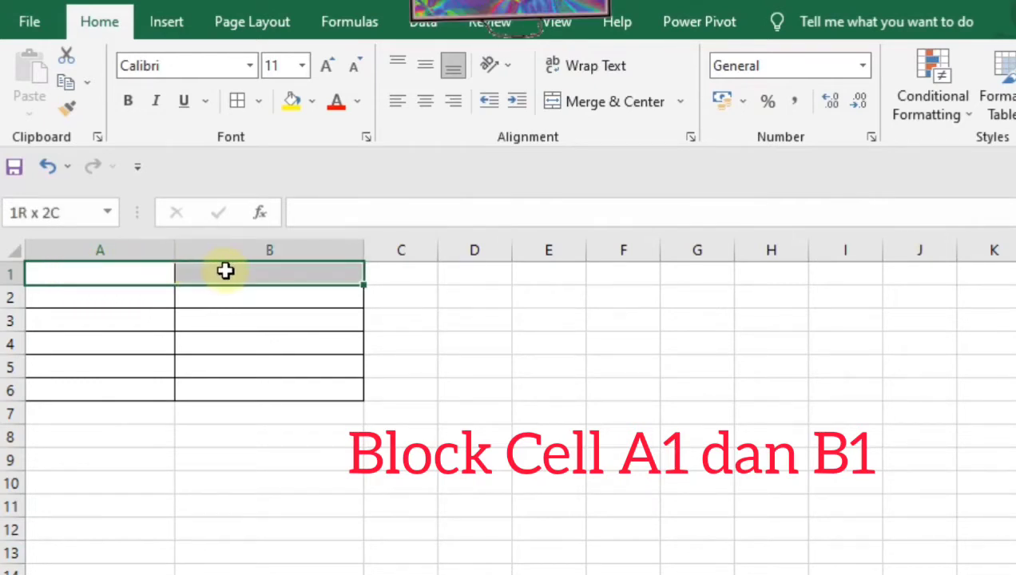
left_click_drag(225, 272, 227, 270)
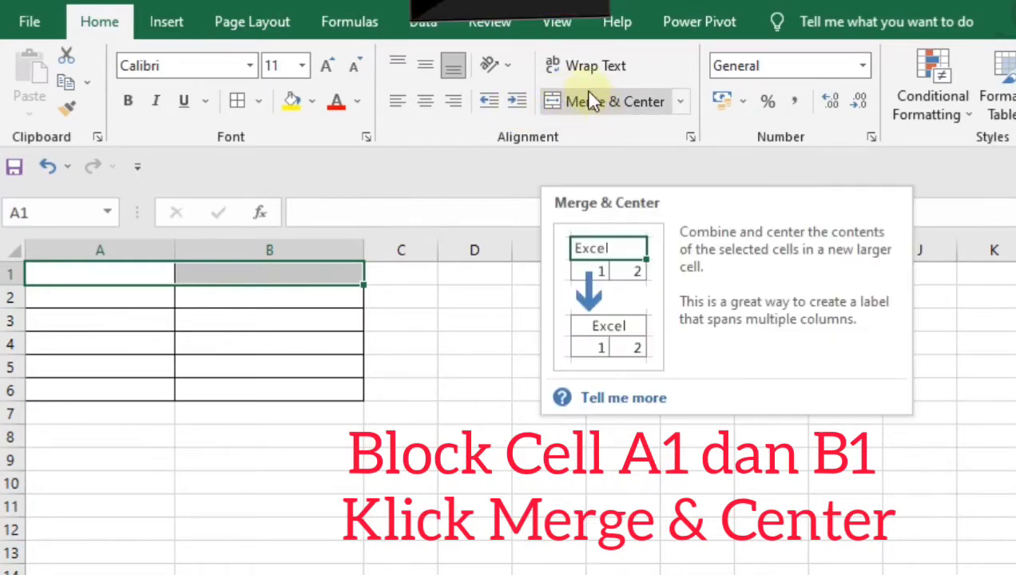
left_click(554, 102)
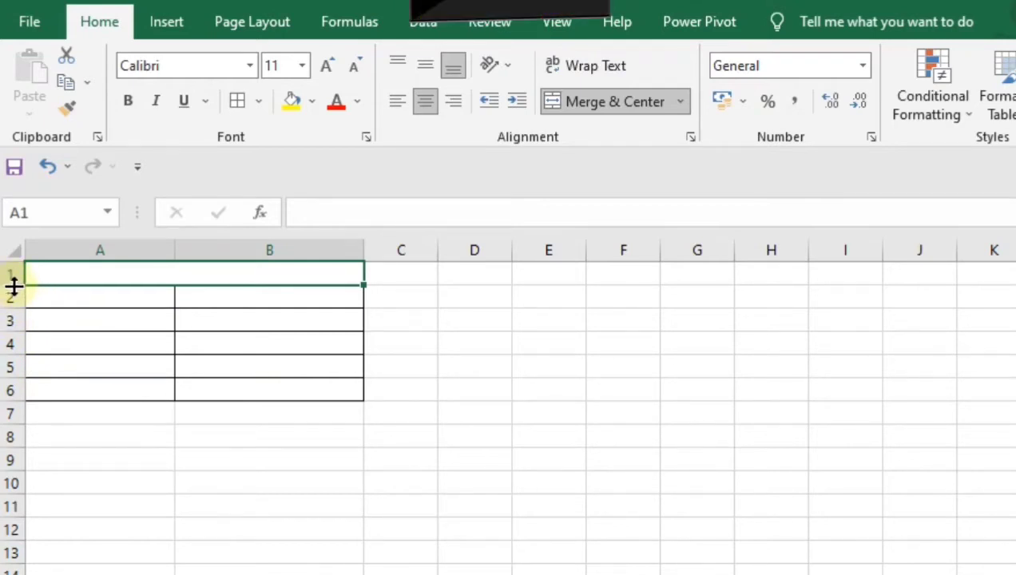
Step: Increase the height of table rows 1 through 6, making row 6 the tallest
mouse_move(11, 282)
left_mouse_down()
mouse_move(18, 315)
mouse_move(28, 297)
mouse_move(36, 304)
mouse_move(21, 311)
mouse_move(14, 294)
mouse_move(24, 298)
left_mouse_up()
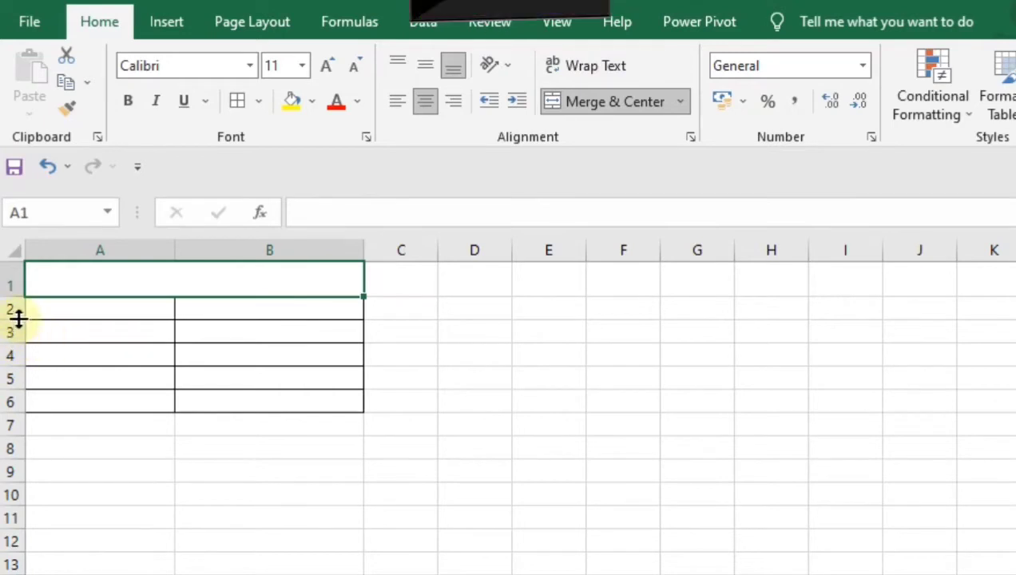
mouse_move(10, 318)
left_mouse_down()
mouse_move(12, 352)
mouse_move(17, 330)
left_mouse_up()
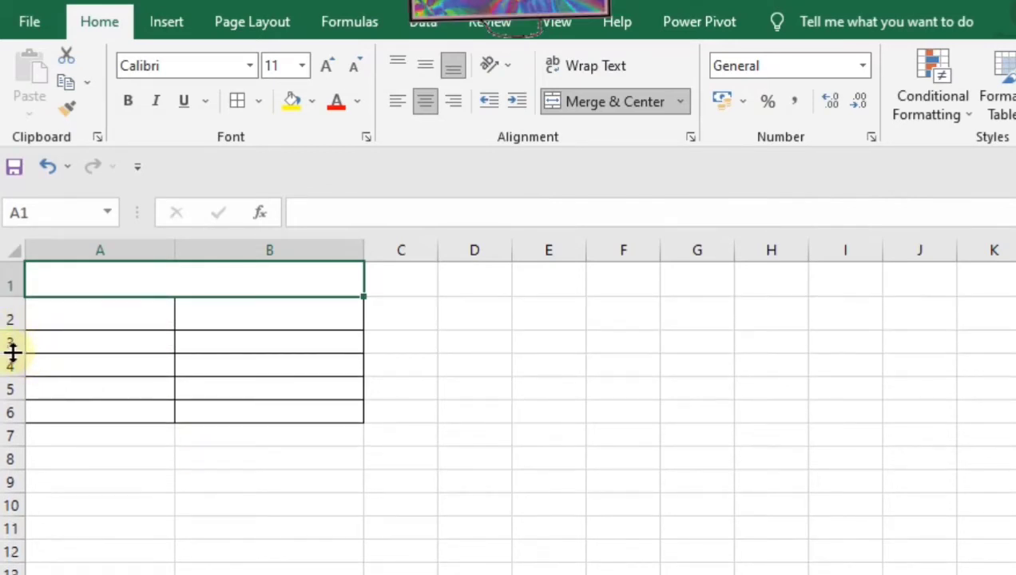
mouse_move(14, 351)
left_mouse_down()
mouse_move(14, 369)
mouse_move(18, 360)
left_mouse_up()
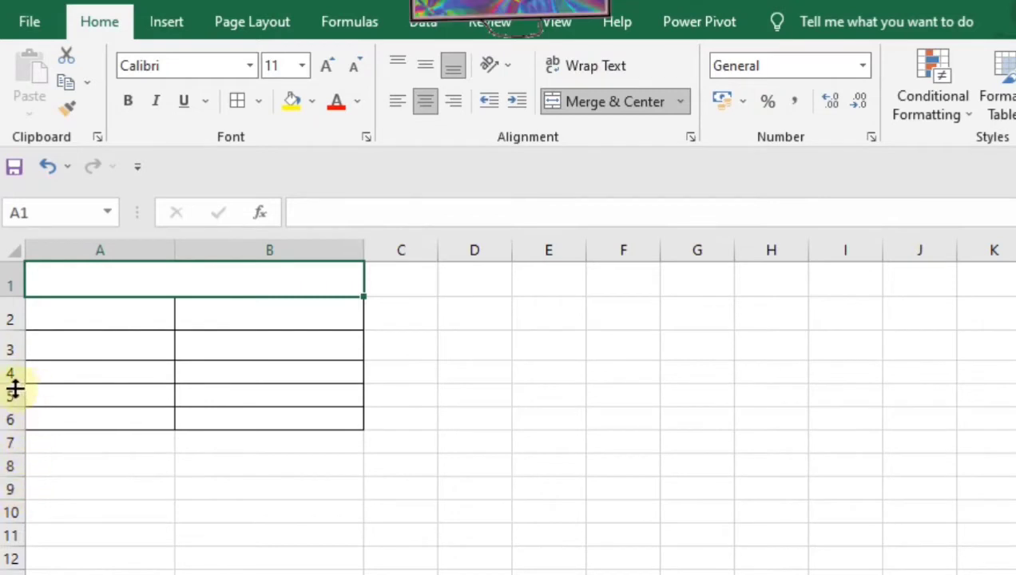
left_click_drag(11, 384, 13, 471)
left_click(213, 355)
Step: Widen columns A and B further to make room for longer text
left_click(157, 243)
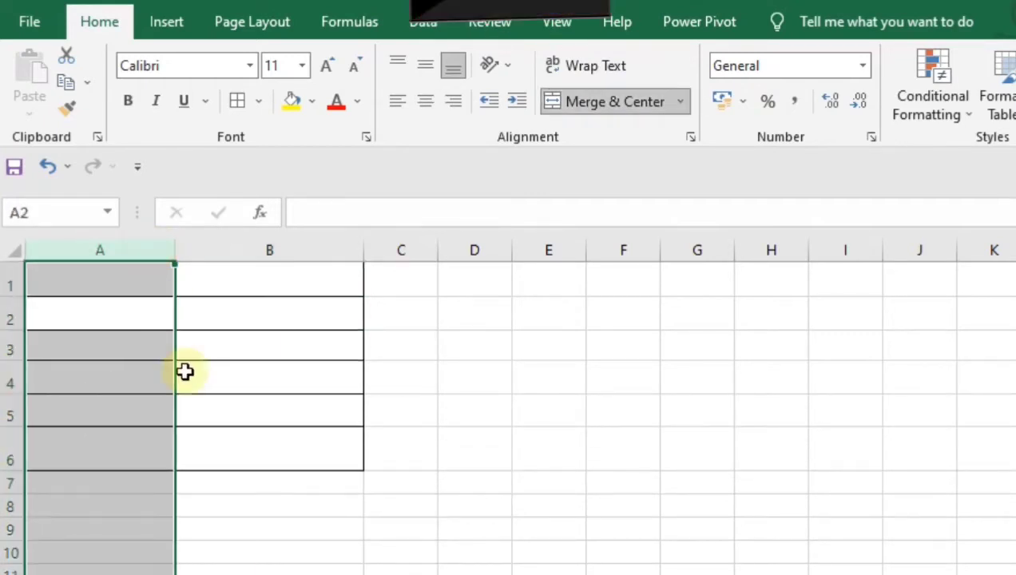
left_click(134, 335)
left_click_drag(177, 254, 250, 254)
left_click_drag(436, 254, 491, 257)
Step: Enter the title "SIKAP EMPATI DAN SIMPATI" in the merged cell A1
left_click(346, 273)
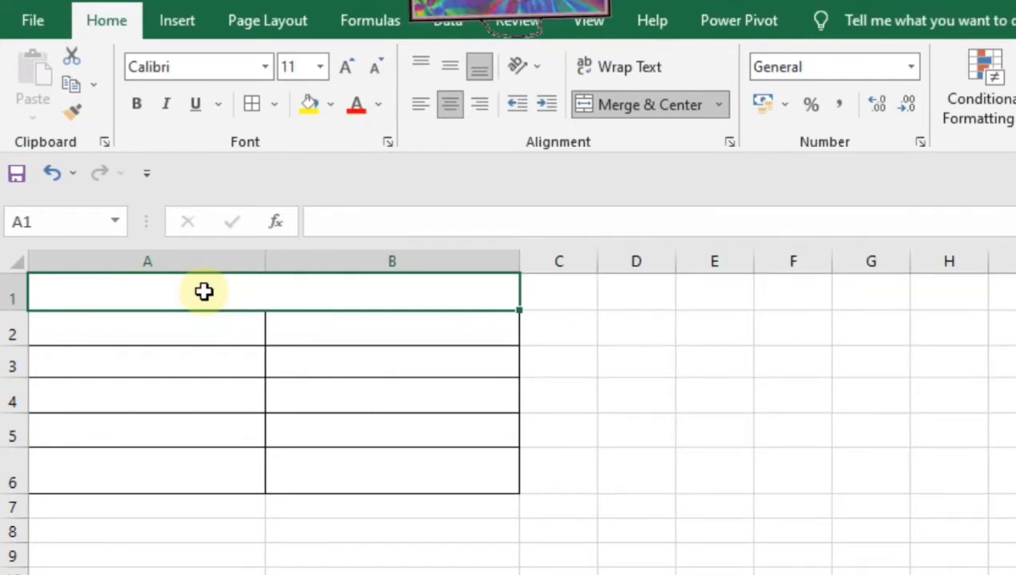
type("SIKAP EMPATI")
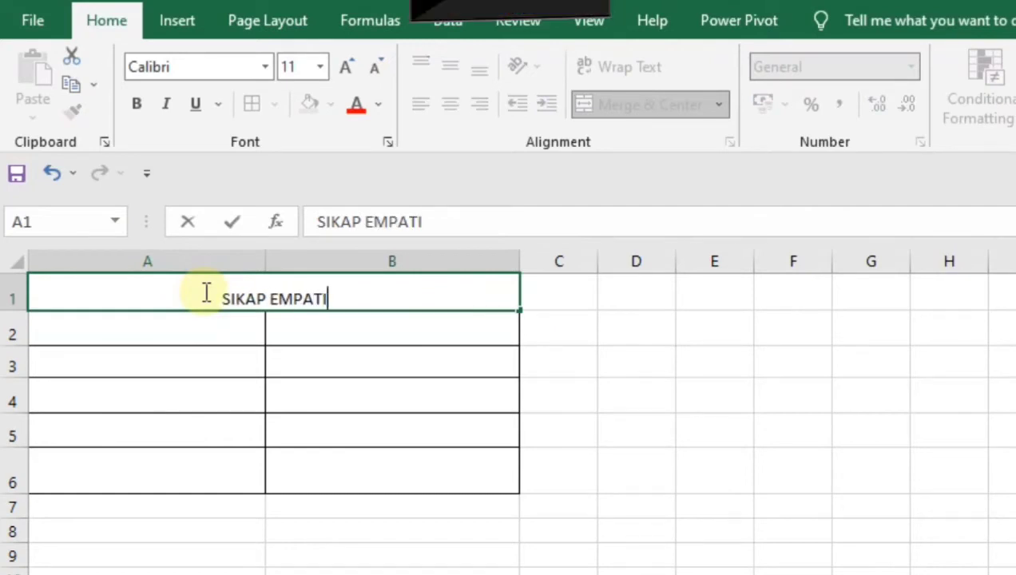
type(" DAAN")
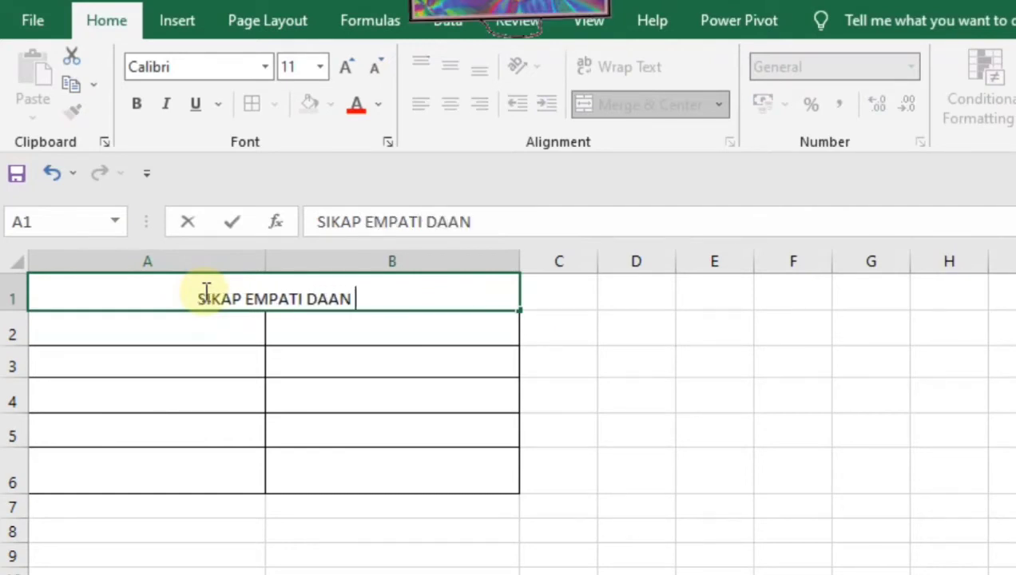
key("BackSpace")
key("BackSpace")
type("N ")
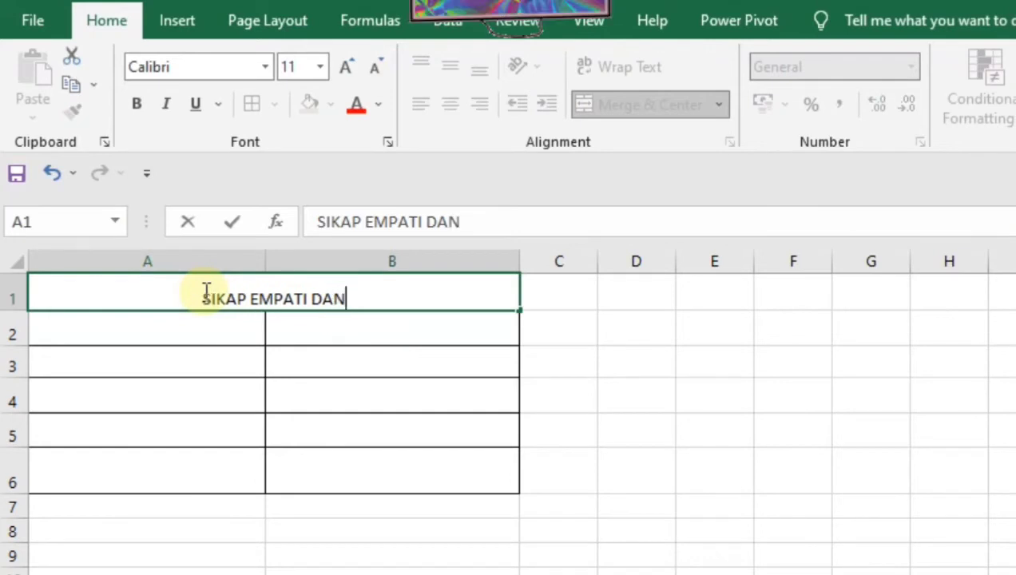
type("SIMPATI")
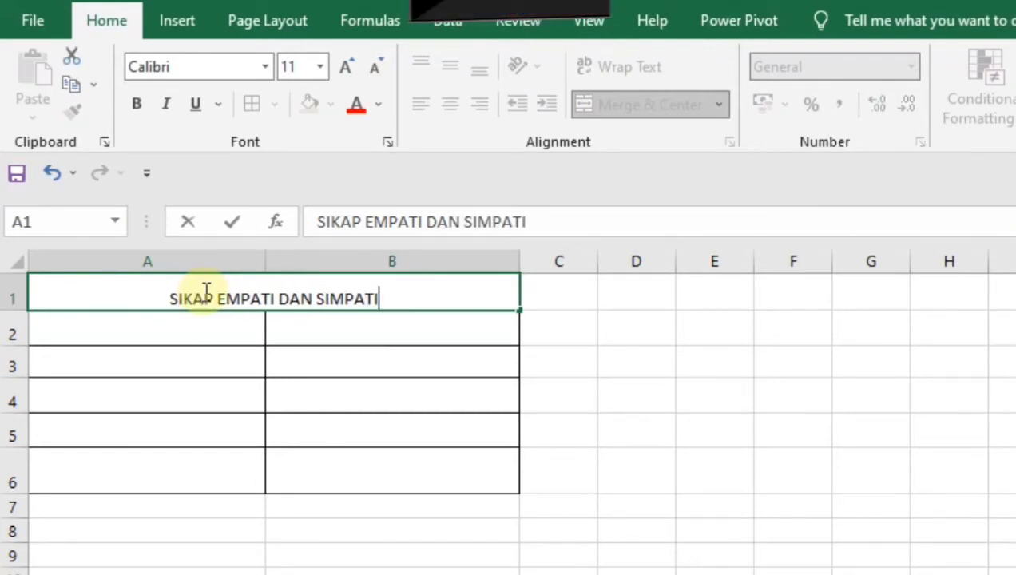
left_click(322, 320)
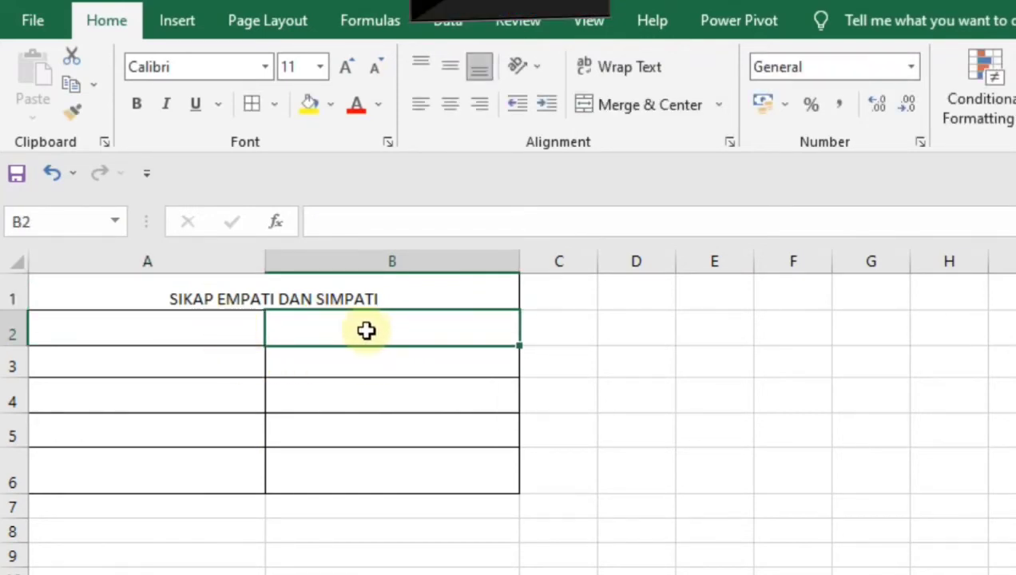
Step: Enter the headings SMPATI in A2 and EMPATI in B2, and list four SMPATI examples in A3:A6, starting with "Mengirimkan kartu ucapan"
left_click(224, 335)
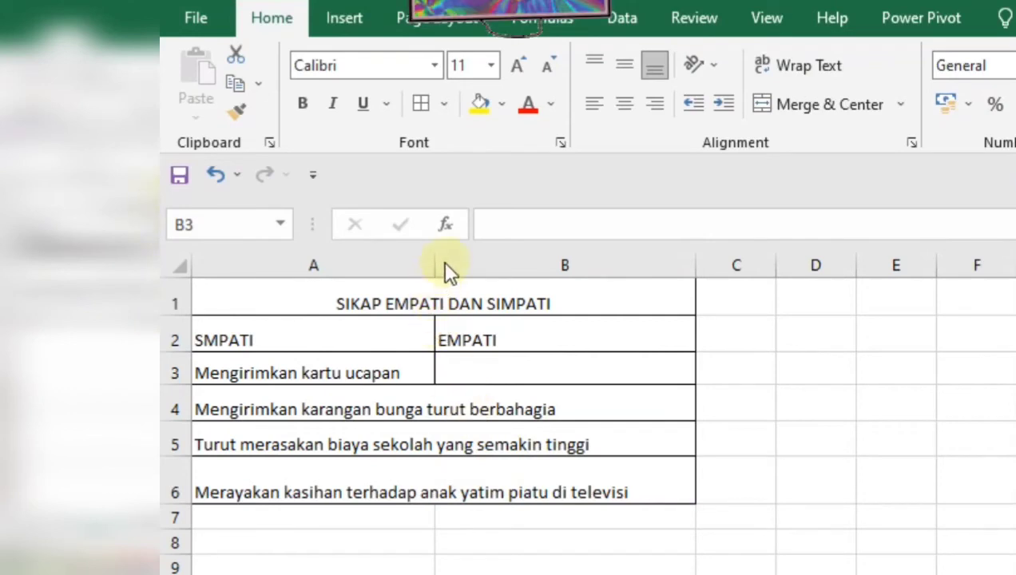
left_click(460, 361)
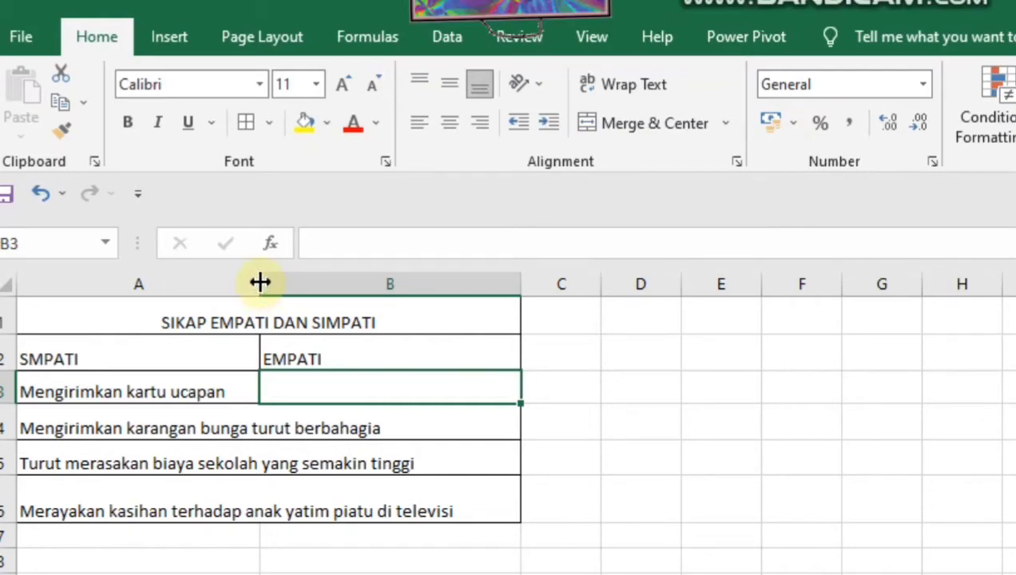
Step: Widen column A to fit its sentences and list four EMPATI examples in B3:B6, from "Menjenguk orang yang sakit" to "Berbahagi hadiah di panti asuhan"
left_click_drag(260, 282, 485, 332)
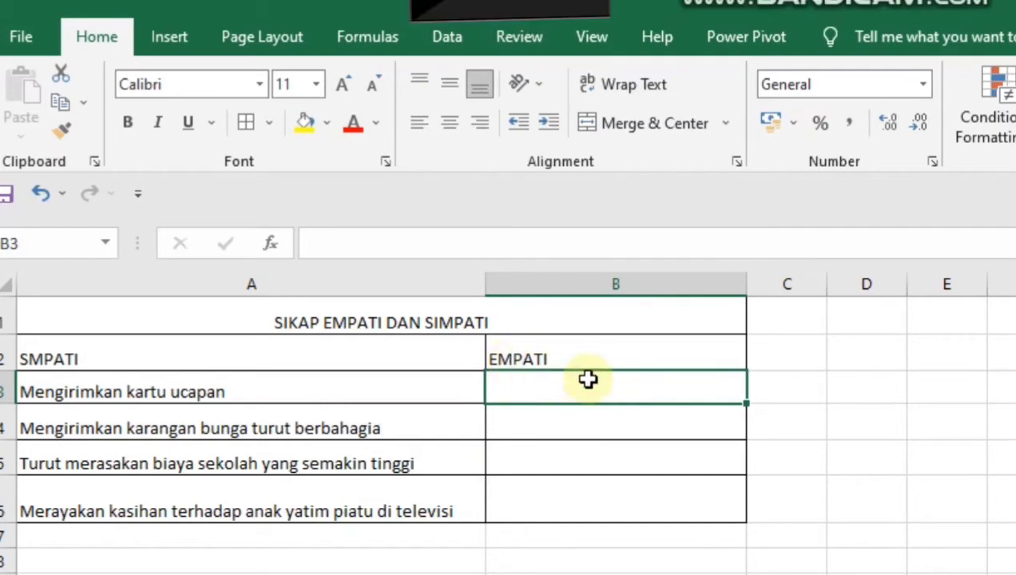
left_click(636, 394)
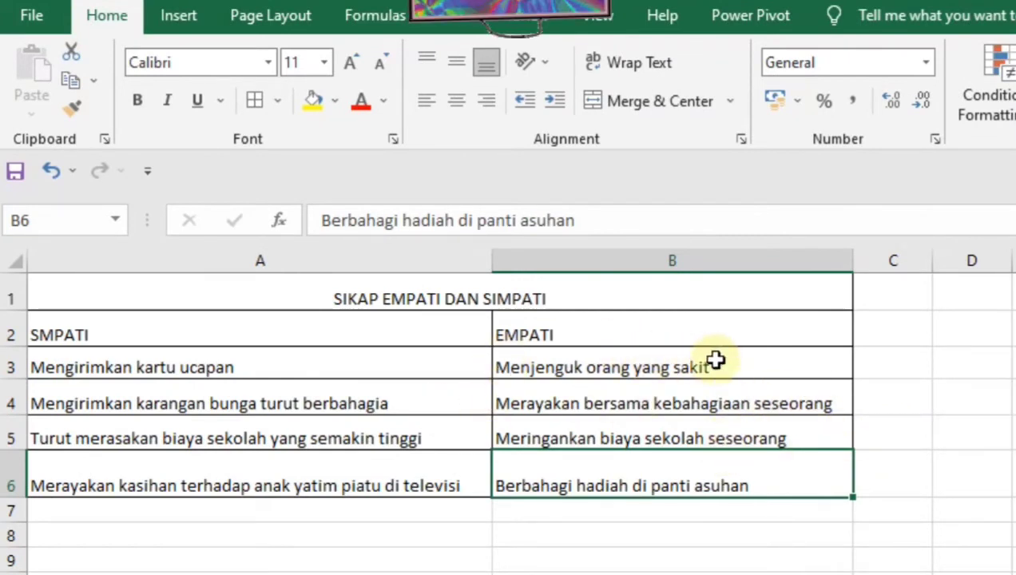
Step: Fine-tune the table's column widths by widening column B a little and narrowing column A slightly
left_click_drag(856, 260, 880, 259)
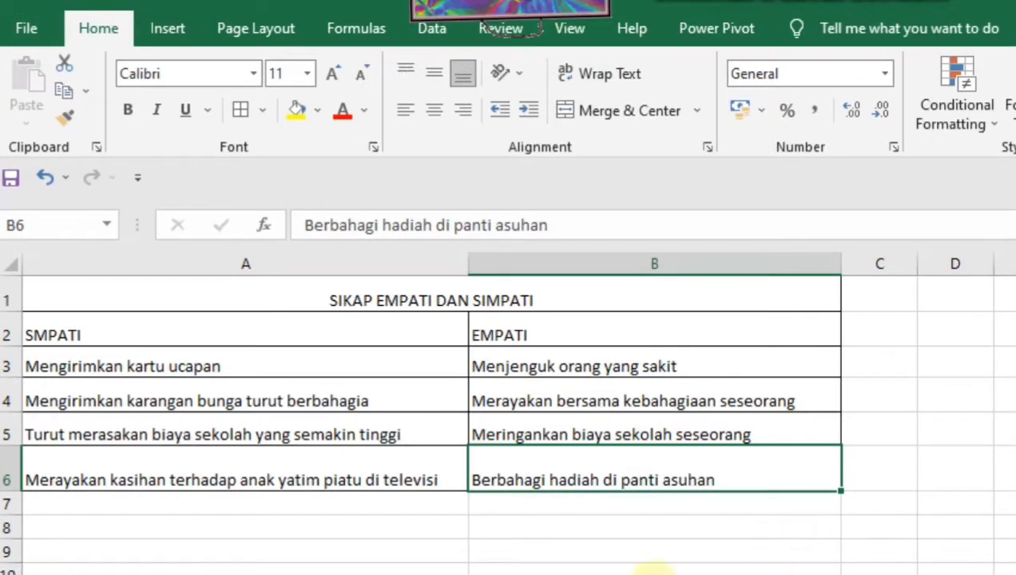
left_click(654, 571)
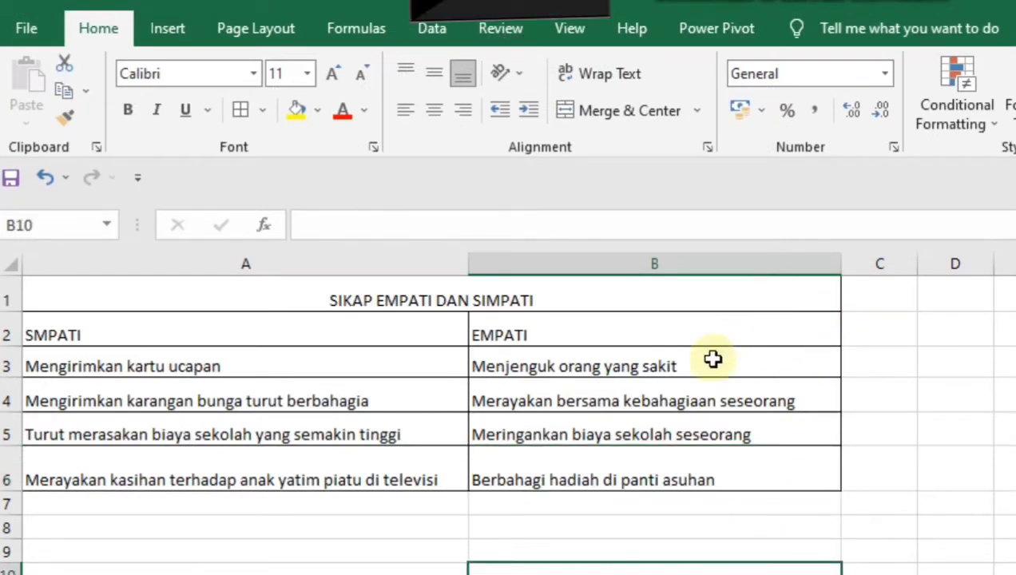
left_click(713, 360)
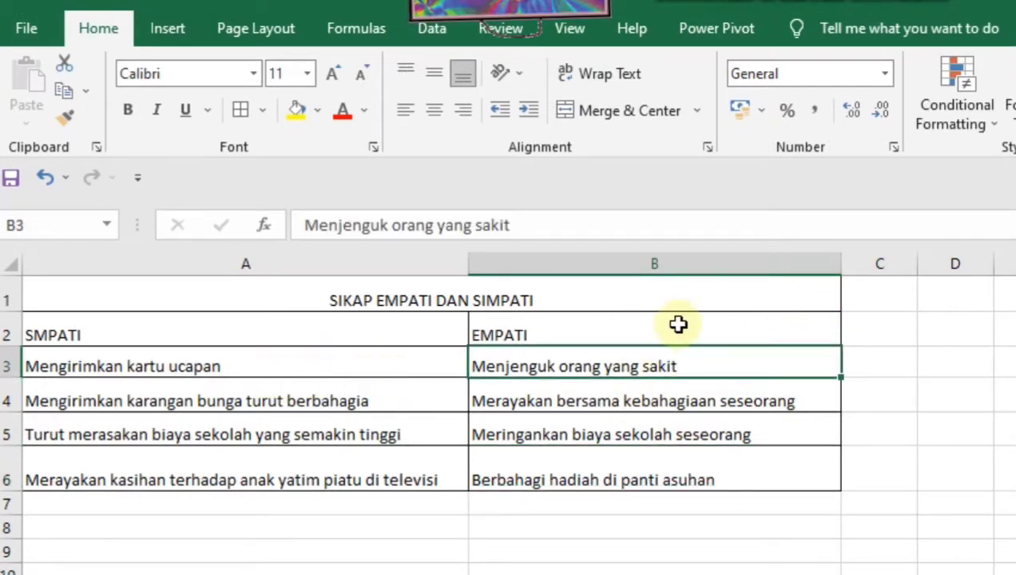
left_click_drag(843, 263, 868, 263)
left_click(469, 267)
left_click_drag(872, 267, 884, 267)
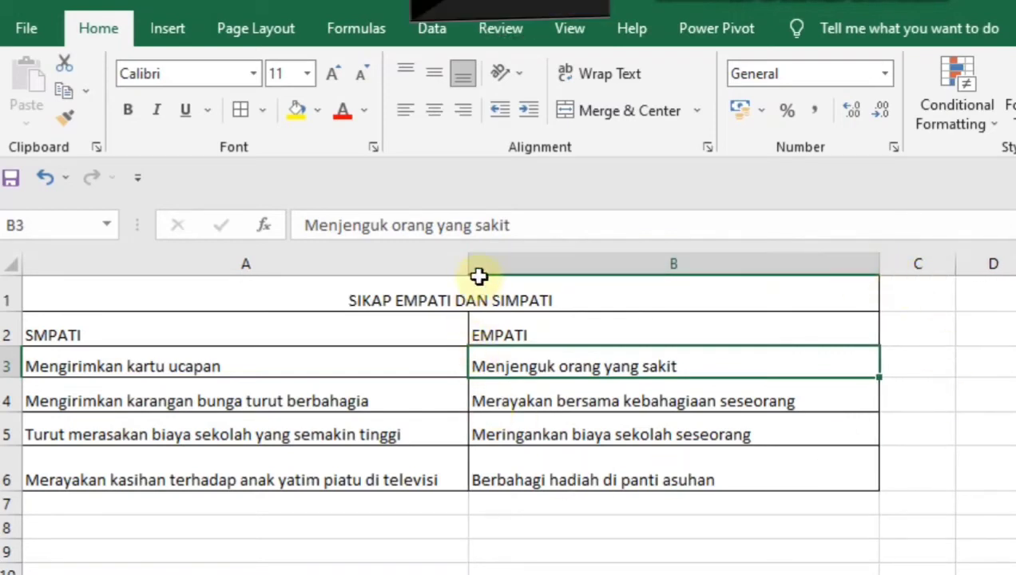
left_click_drag(466, 263, 456, 269)
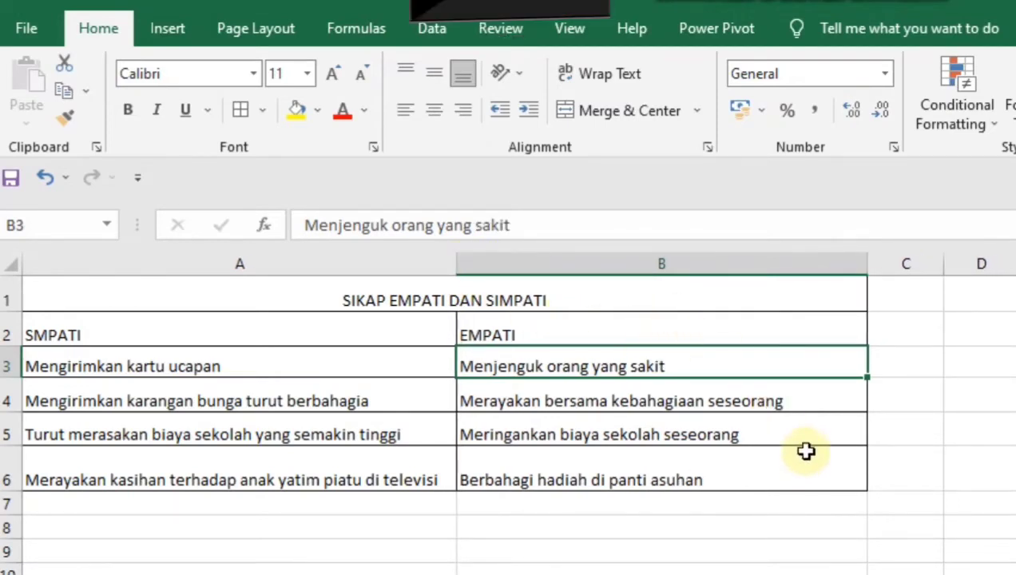
Step: Set the font of the title in merged cell A1 to Arial
left_click(399, 295)
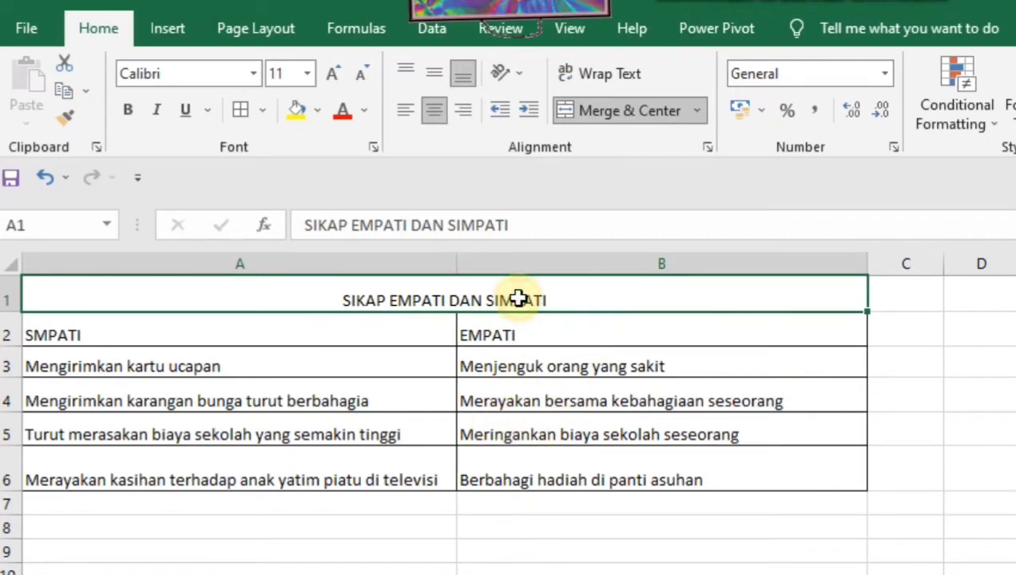
left_click(253, 73)
left_click(252, 72)
left_click(252, 73)
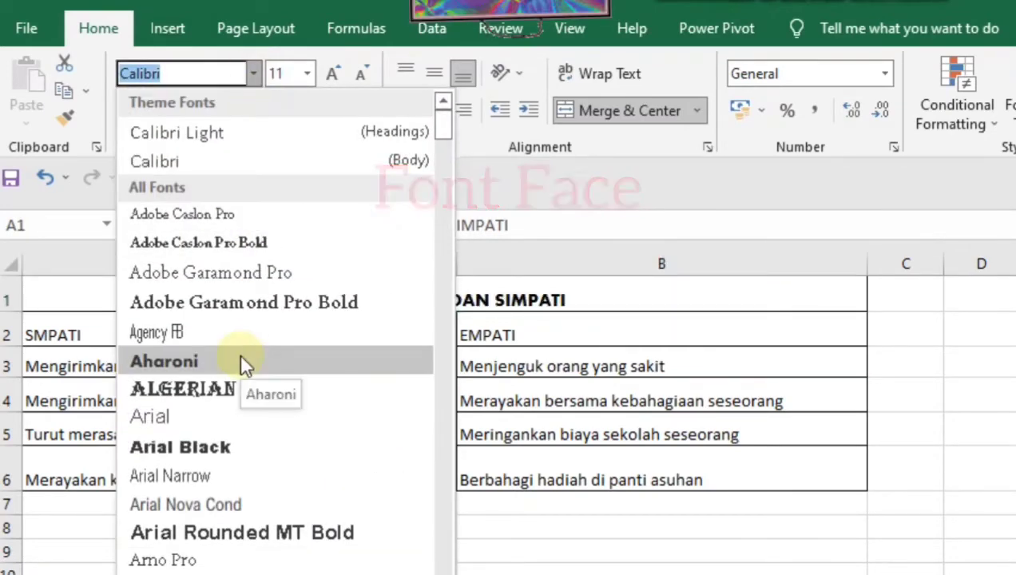
scroll(242, 364, "down", 2)
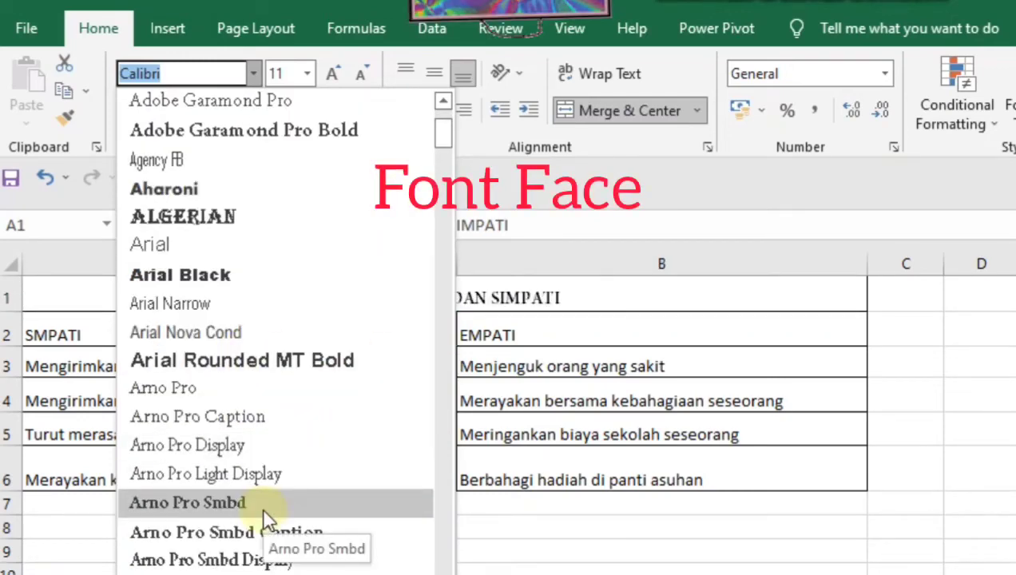
scroll(261, 507, "down", 2)
scroll(261, 507, "down", 3)
scroll(256, 351, "down", 4)
scroll(179, 214, "up", 6)
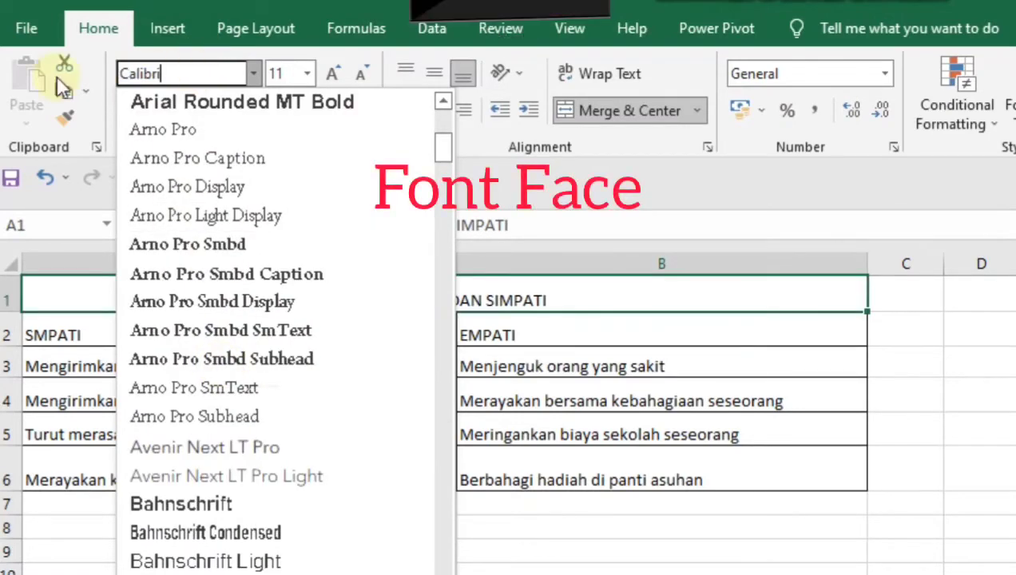
type("Arial")
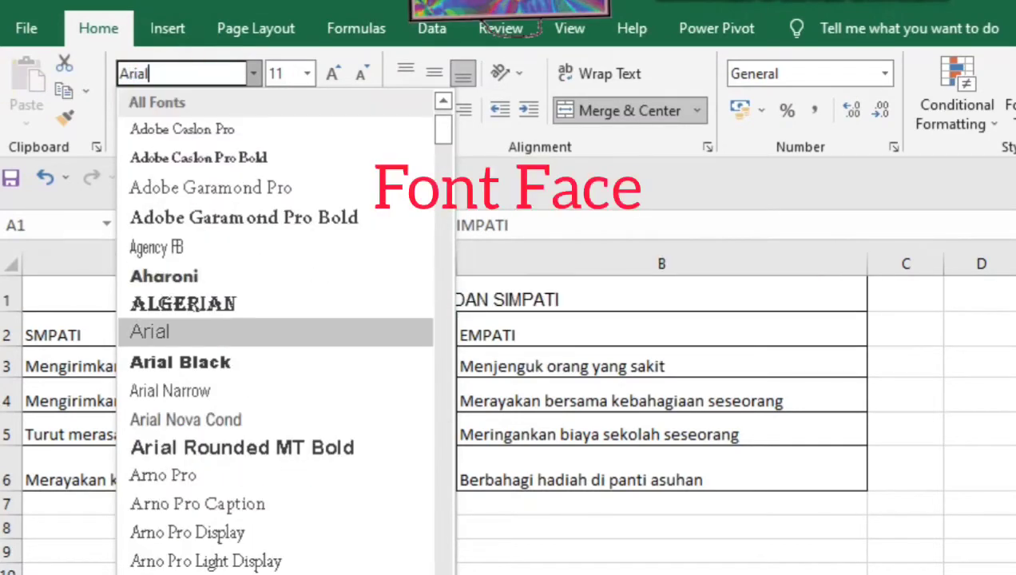
left_click(211, 336)
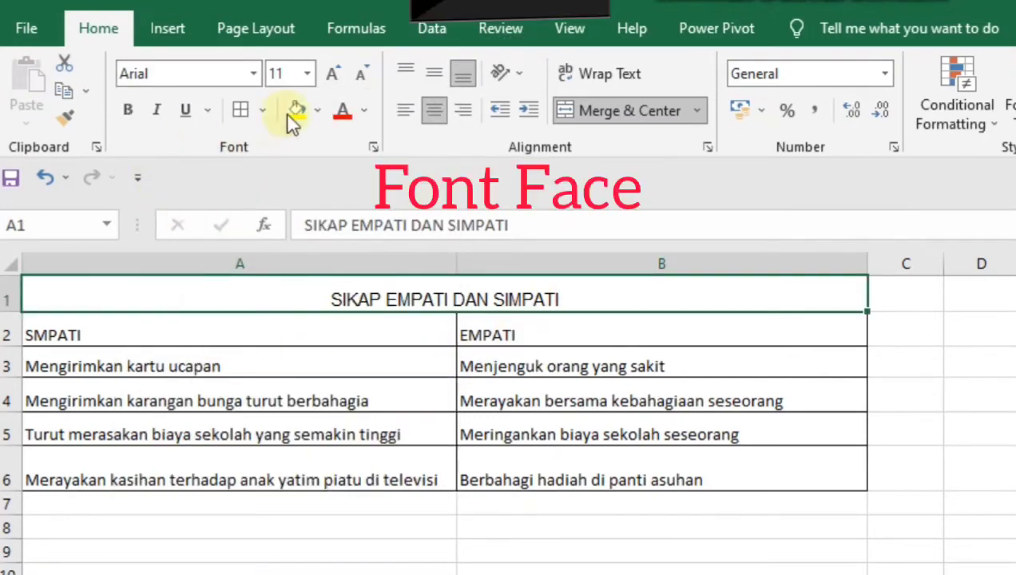
Step: Make the title in A1 bold and set its font size to 14
left_click(125, 114)
left_click(308, 74)
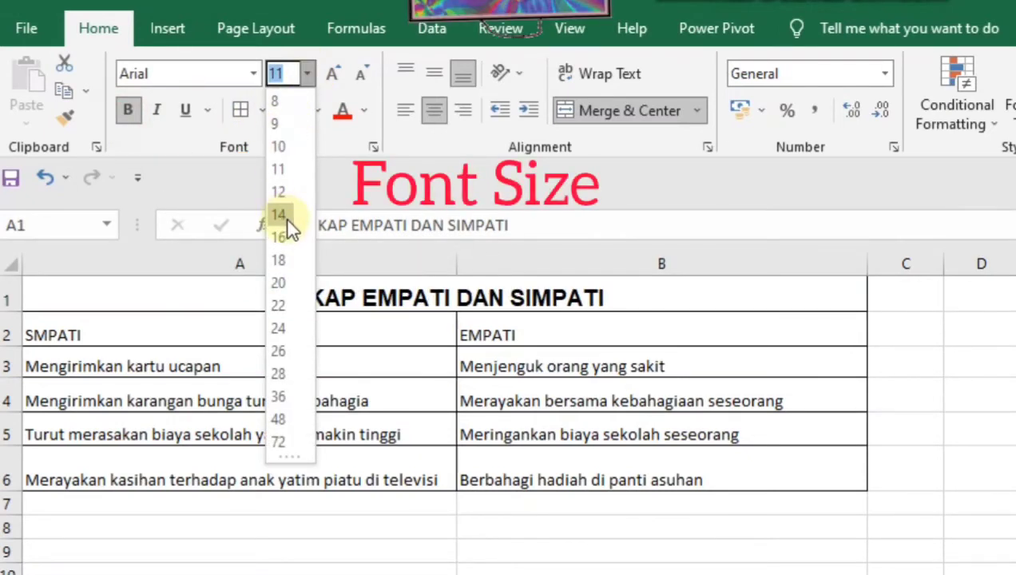
left_click(287, 218)
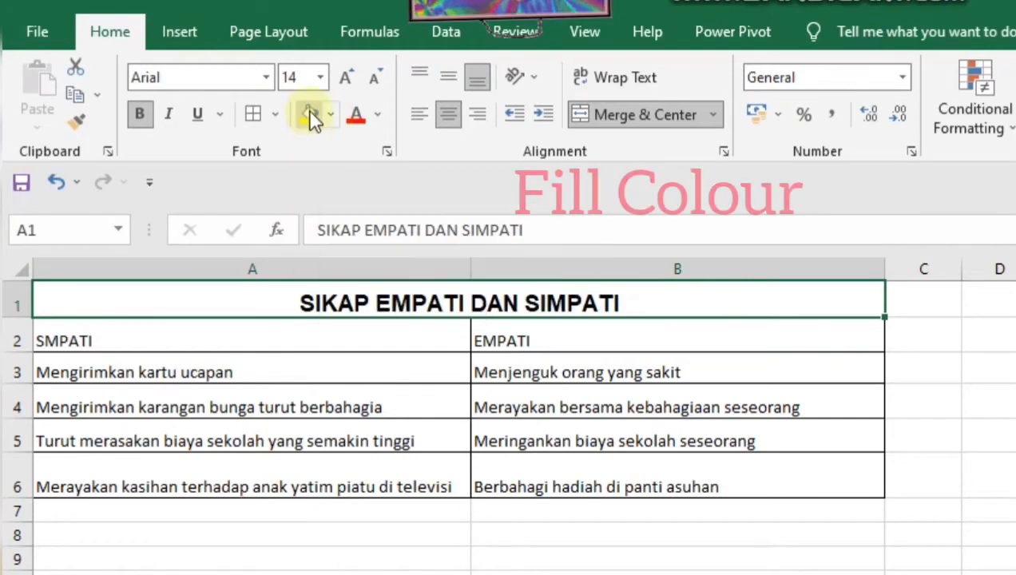
Step: Fill the title cell with yellow and centre the title vertically in a slightly taller row 1
left_click(329, 119)
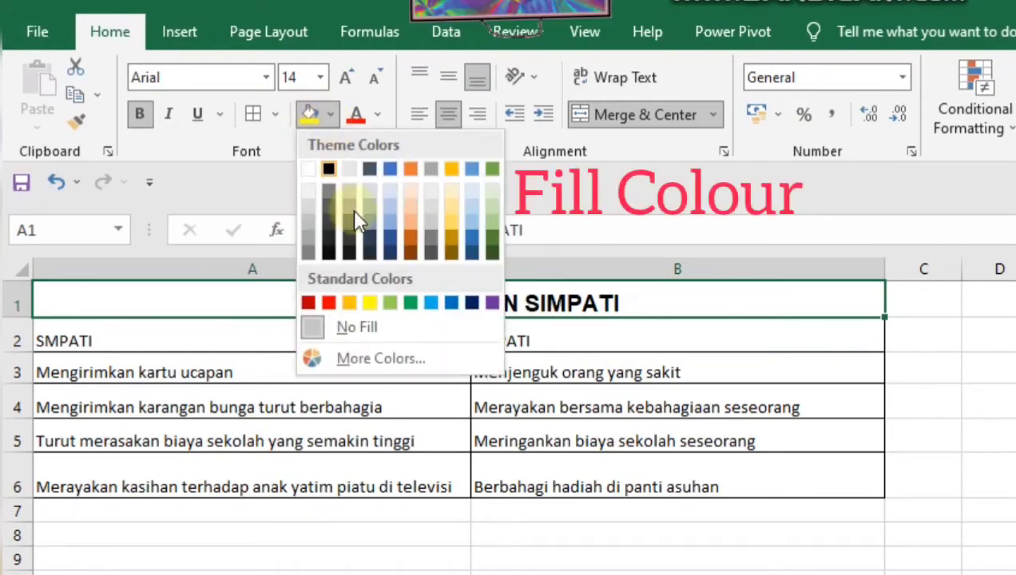
left_click(370, 303)
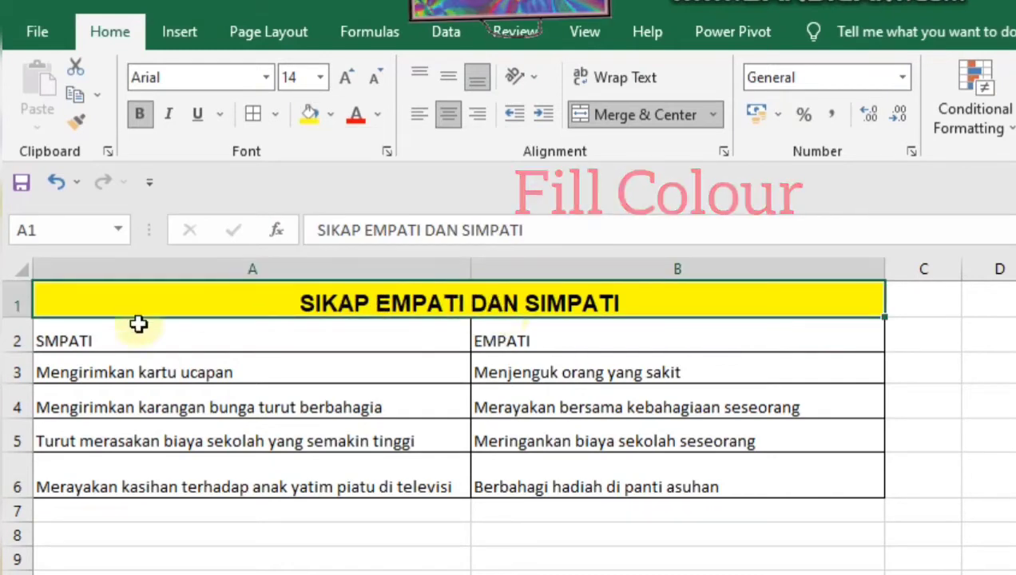
left_click_drag(22, 317, 22, 332)
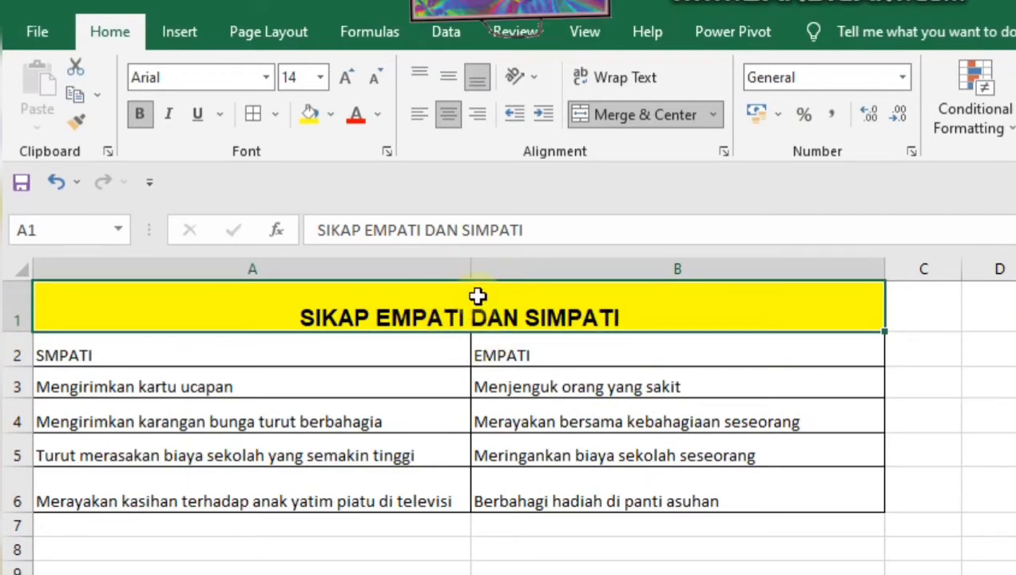
left_click(447, 77)
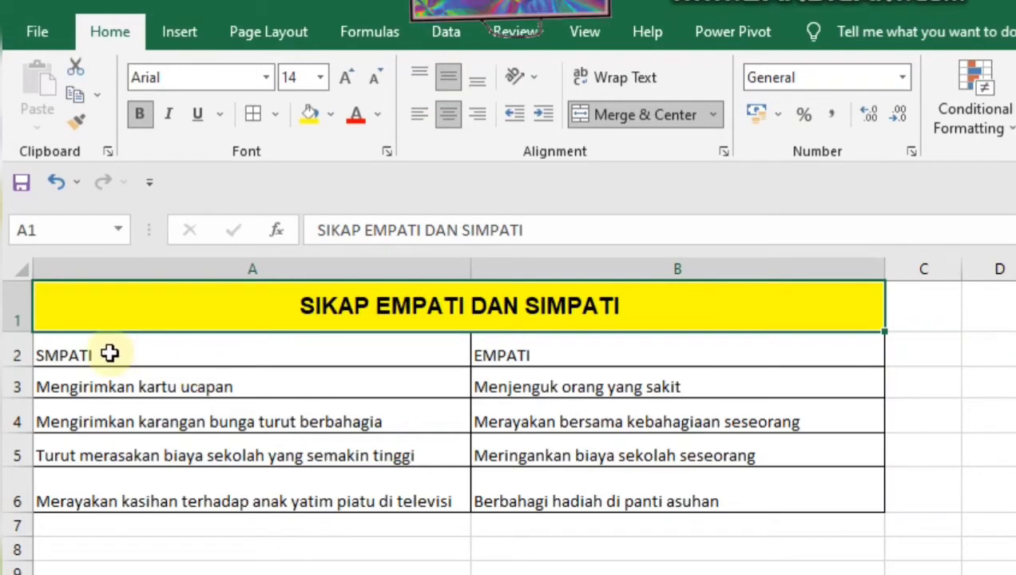
Step: Correct the spelling of the heading in A2 to "SIMPATI"
double_click(46, 356)
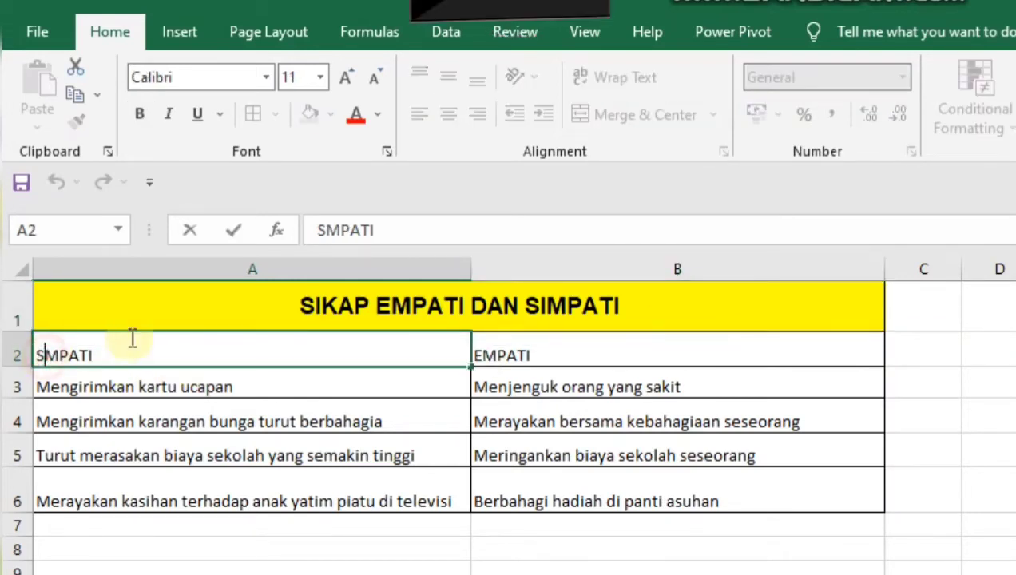
type("I")
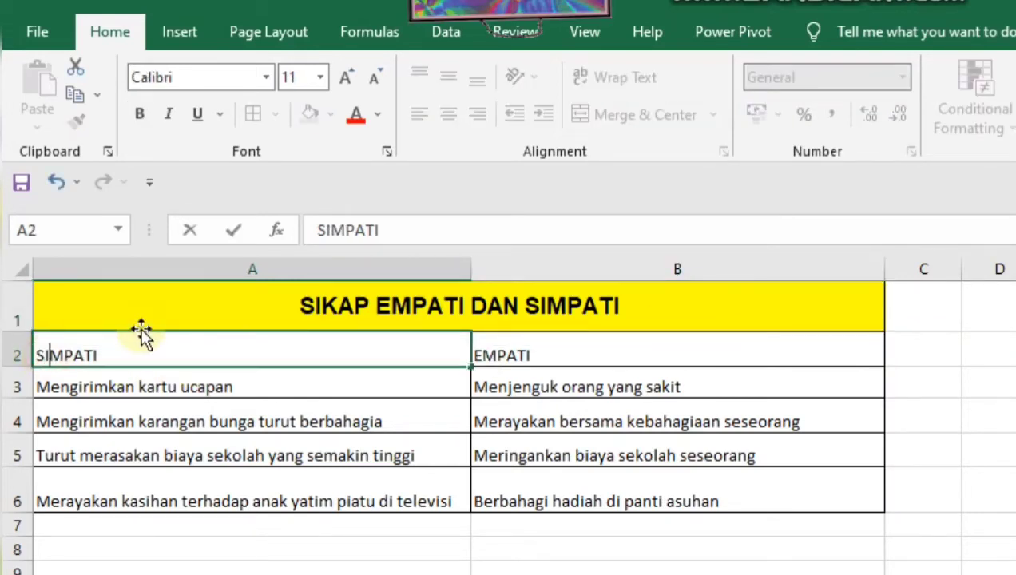
left_click(619, 361)
left_click(248, 349)
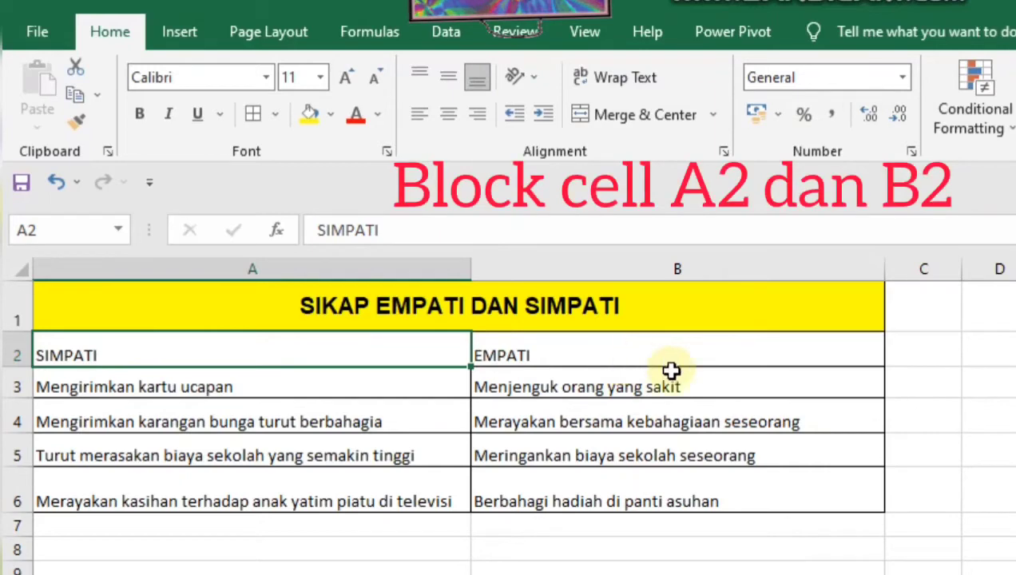
Step: Format the headings in A2:B2 in Aharoni size 12 without bold, and centre them horizontally and vertically
left_click_drag(92, 353, 575, 345)
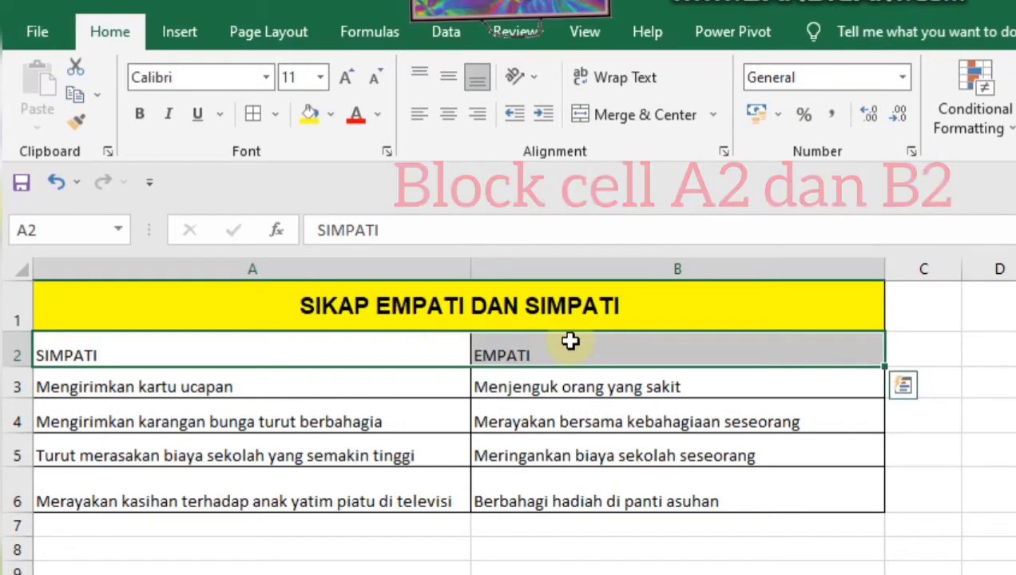
left_click(266, 76)
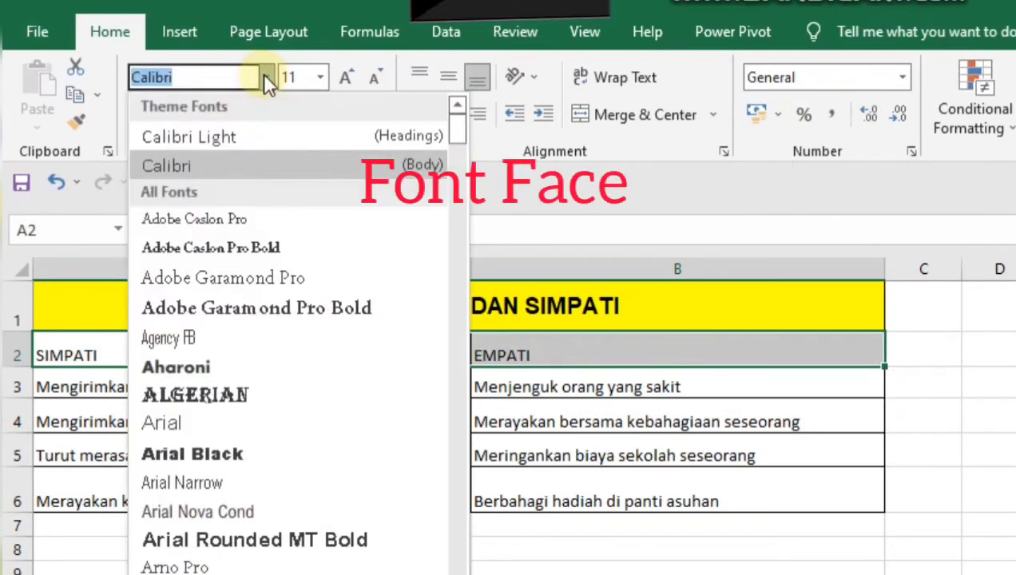
left_click(215, 366)
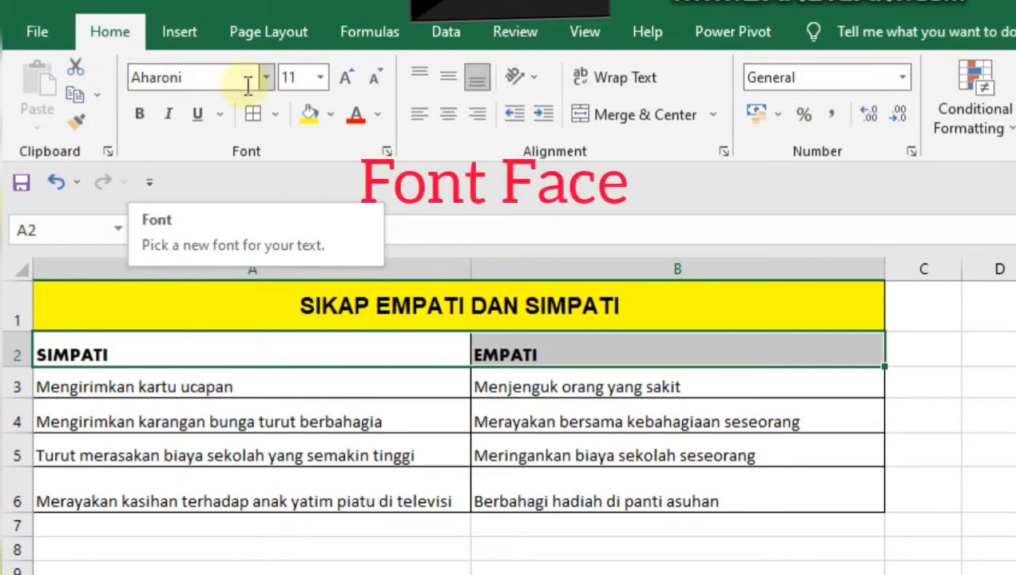
left_click(319, 77)
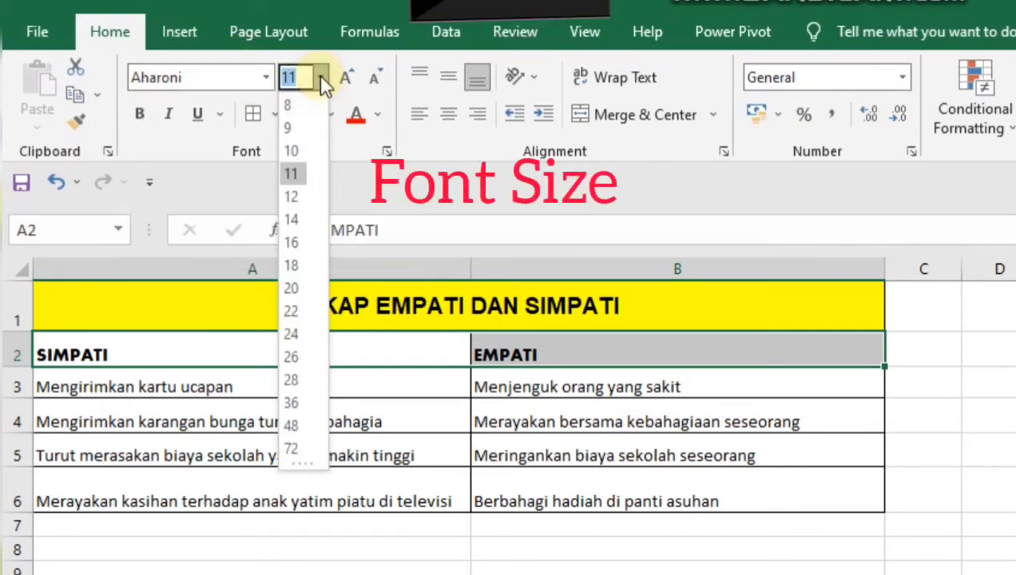
left_click(292, 197)
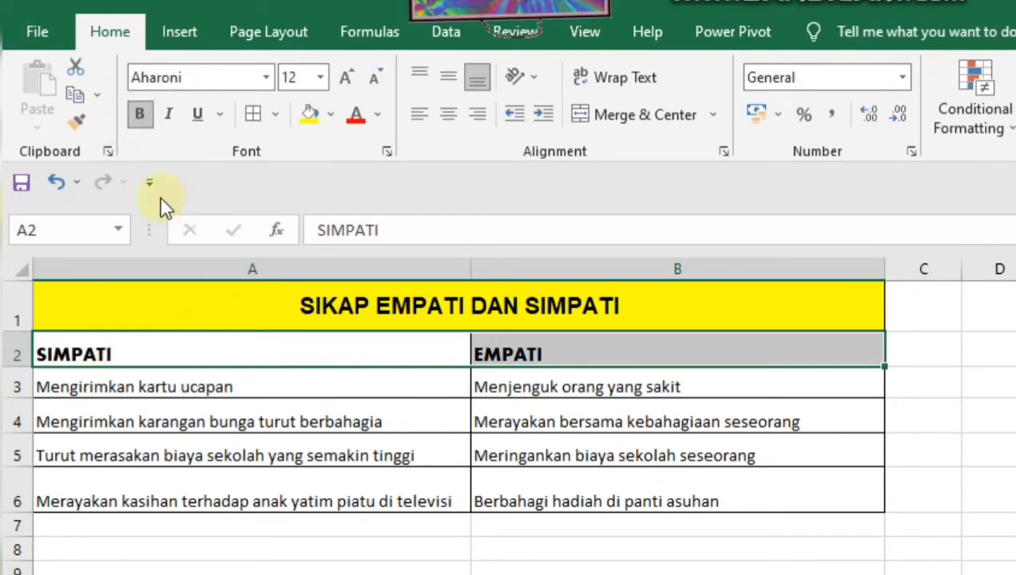
left_click(140, 116)
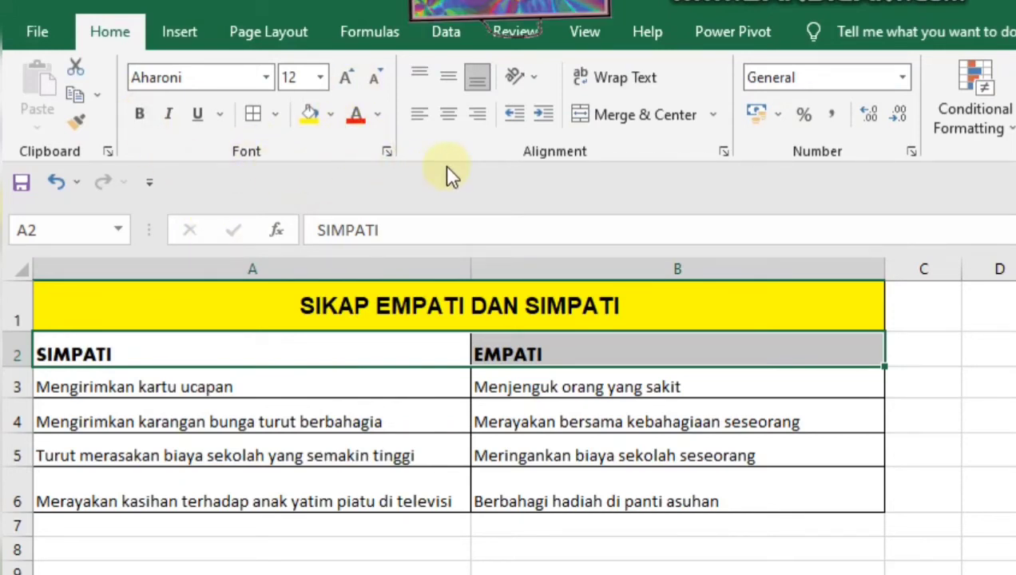
left_click(449, 115)
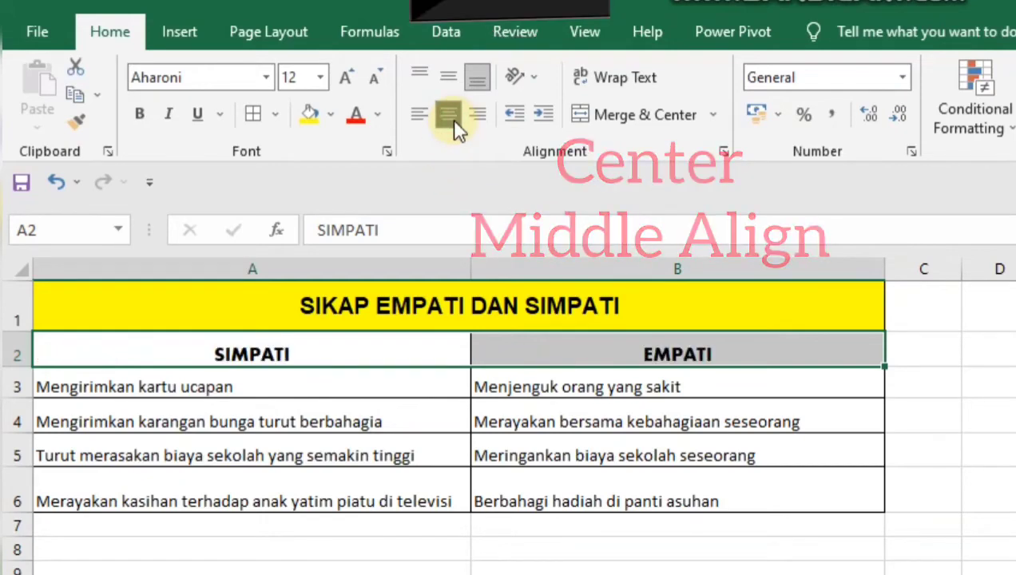
left_click(448, 77)
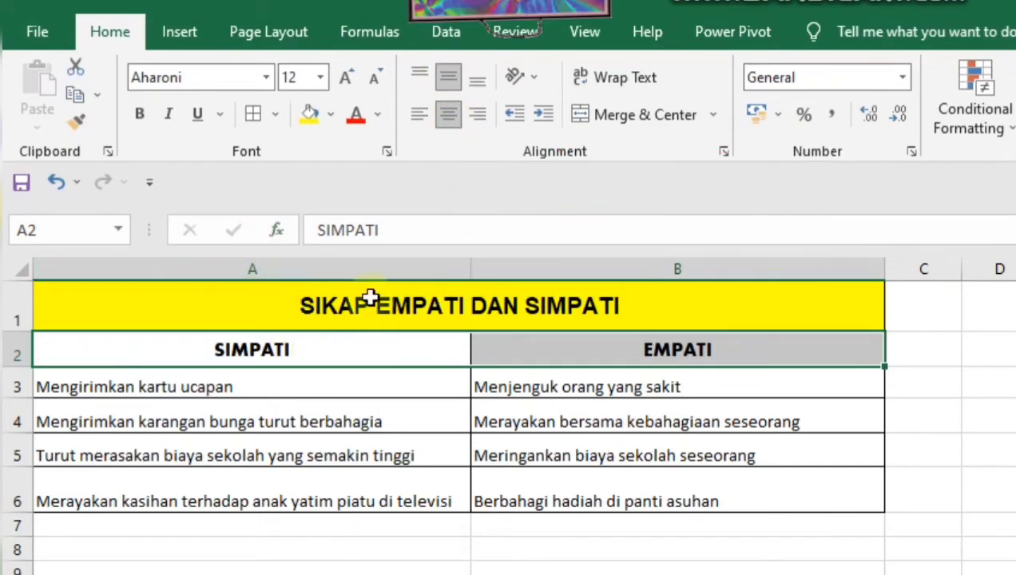
Step: Give the headings in A2:B2 a light blue fill and dark blue text
left_click(331, 116)
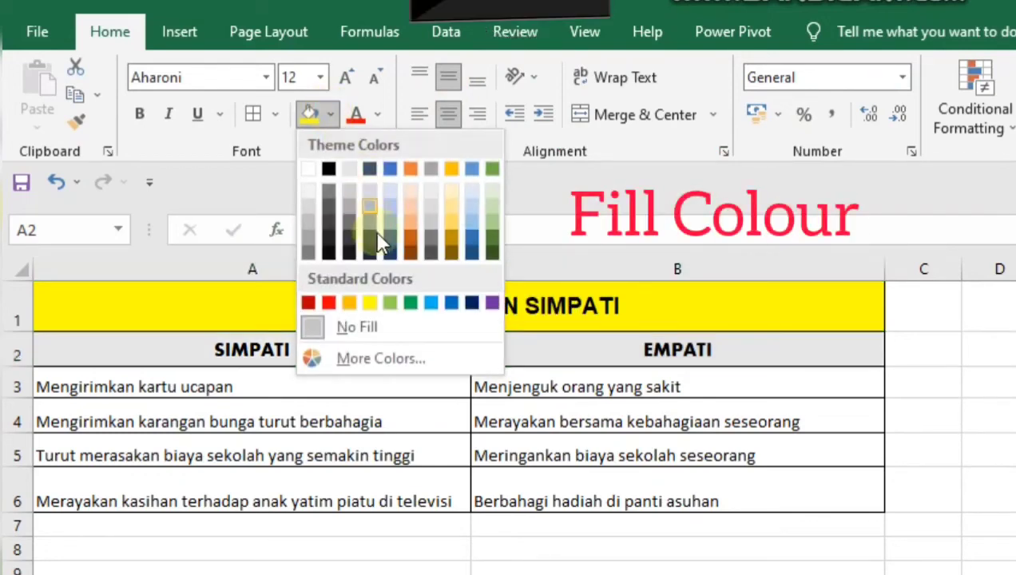
left_click(431, 302)
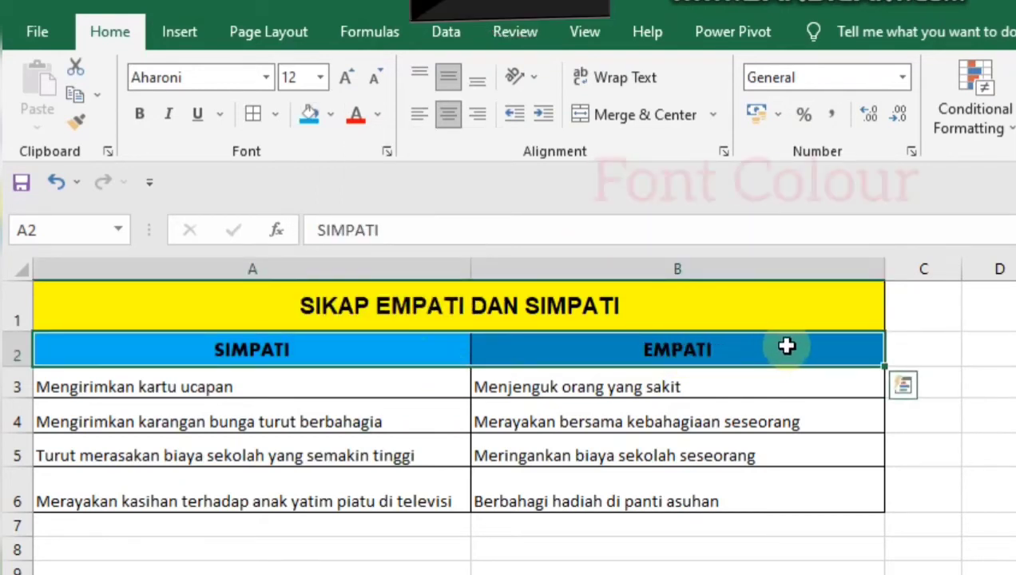
left_click(381, 117)
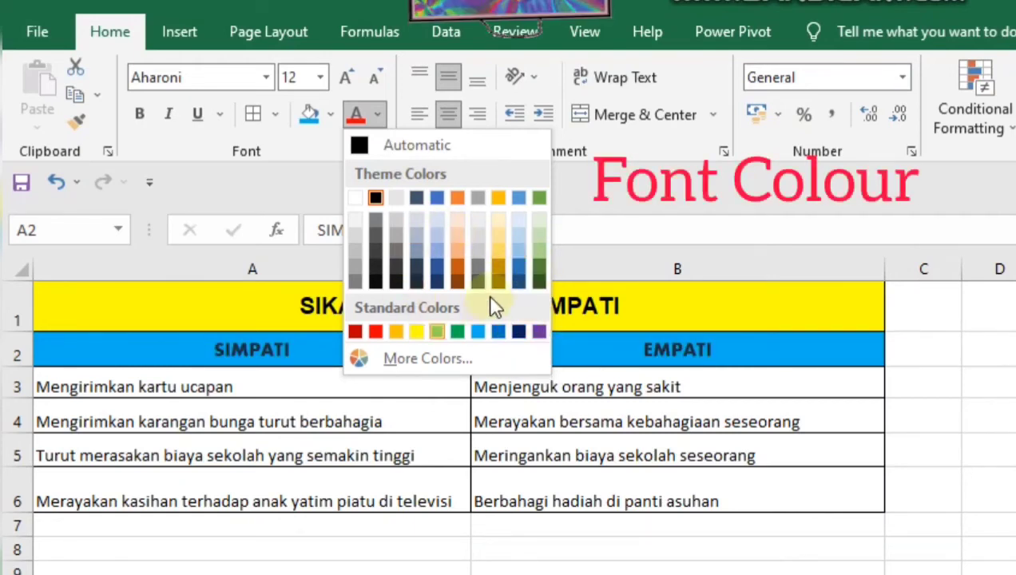
left_click(518, 332)
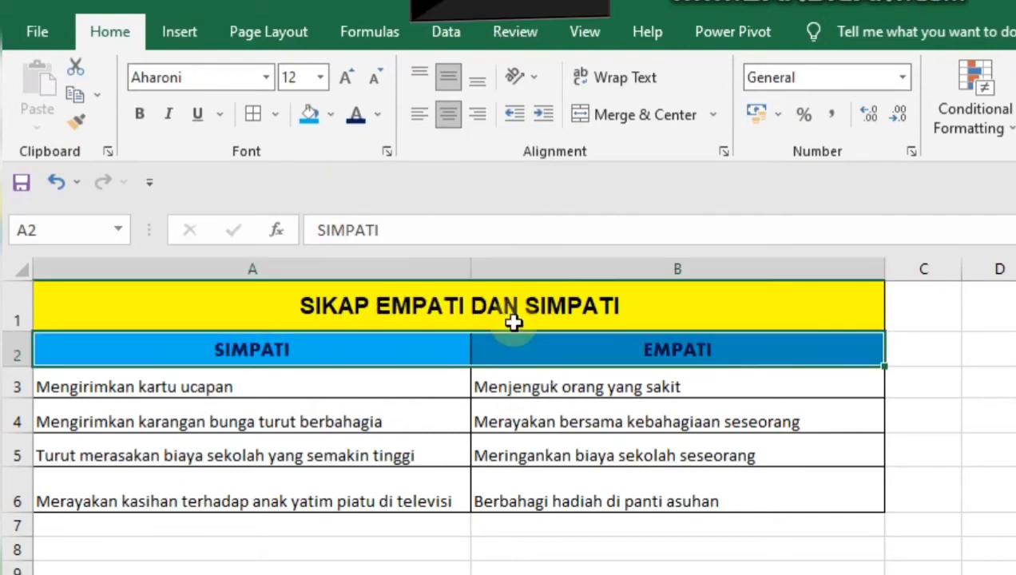
left_click(479, 410)
key("Up")
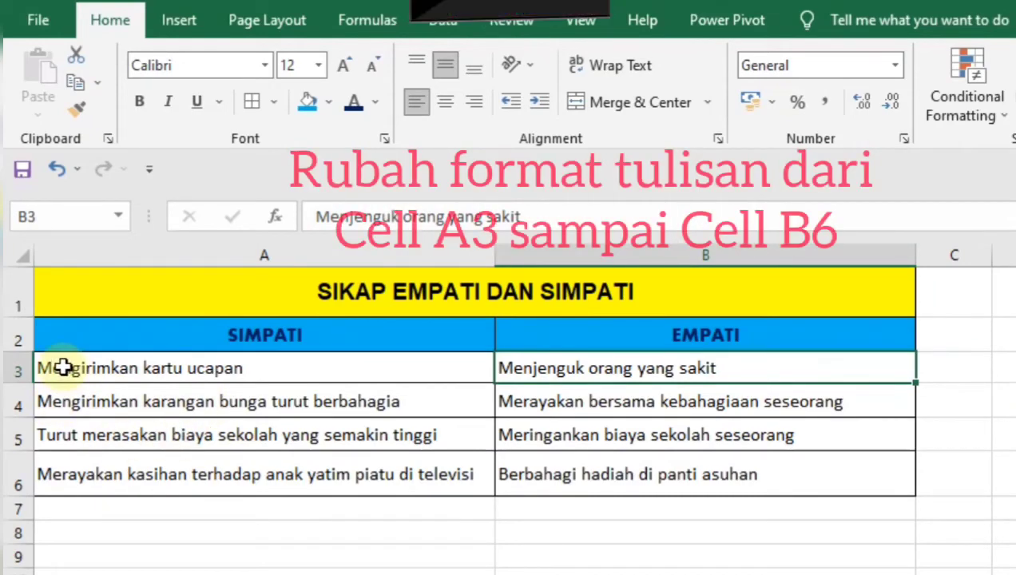
left_click(82, 471)
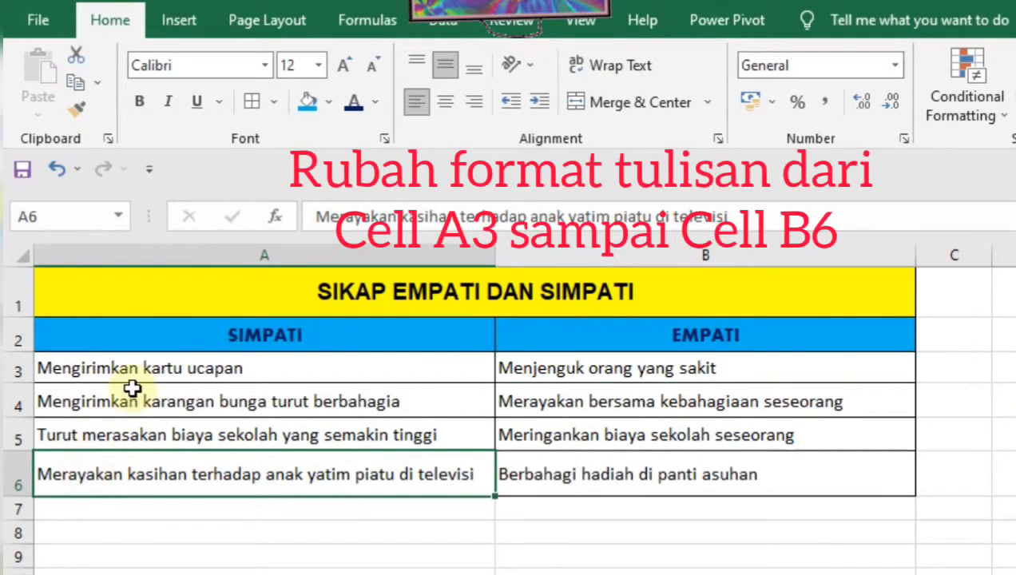
left_click_drag(122, 363, 569, 464)
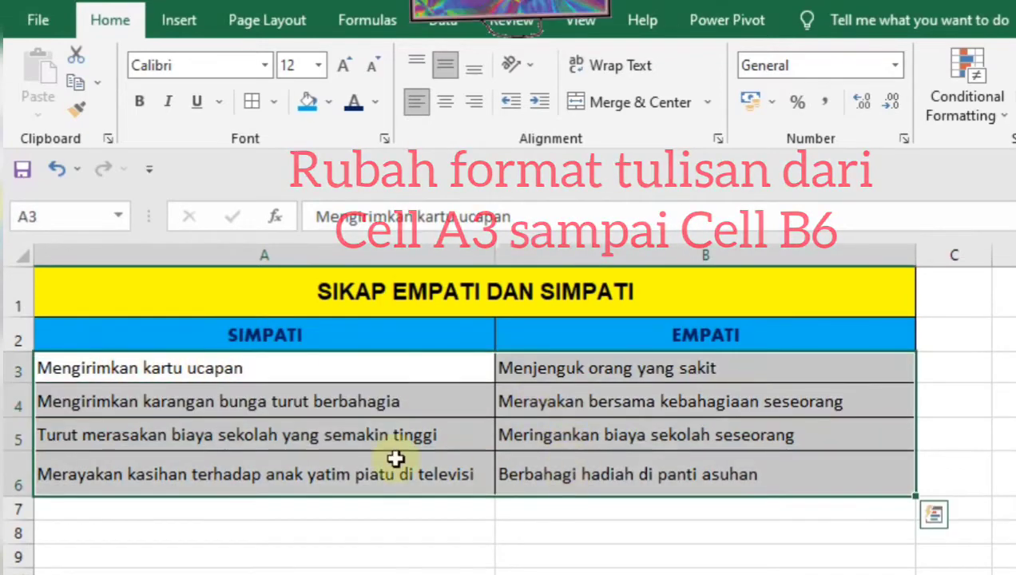
left_click(397, 460)
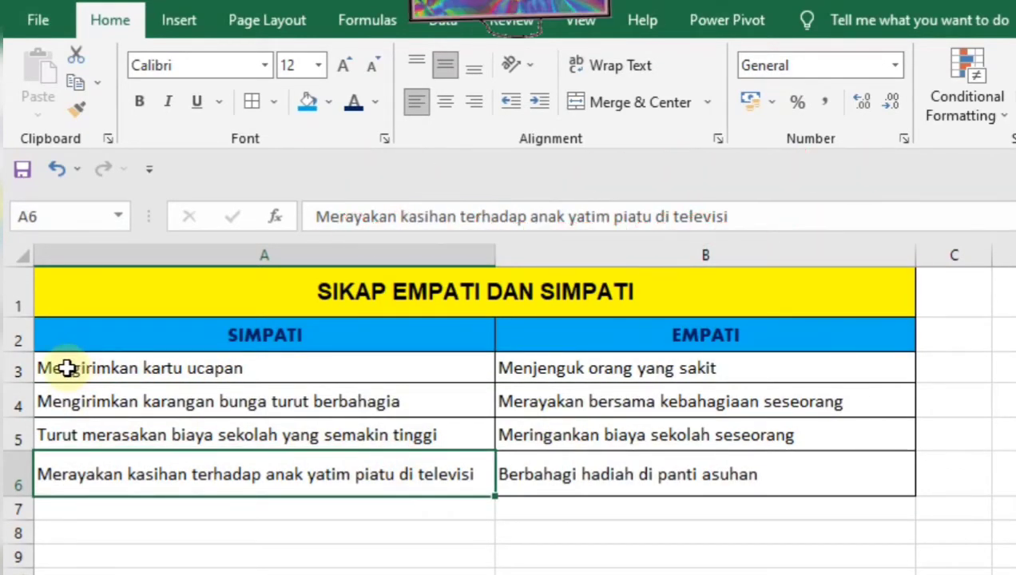
left_click_drag(66, 368, 677, 479)
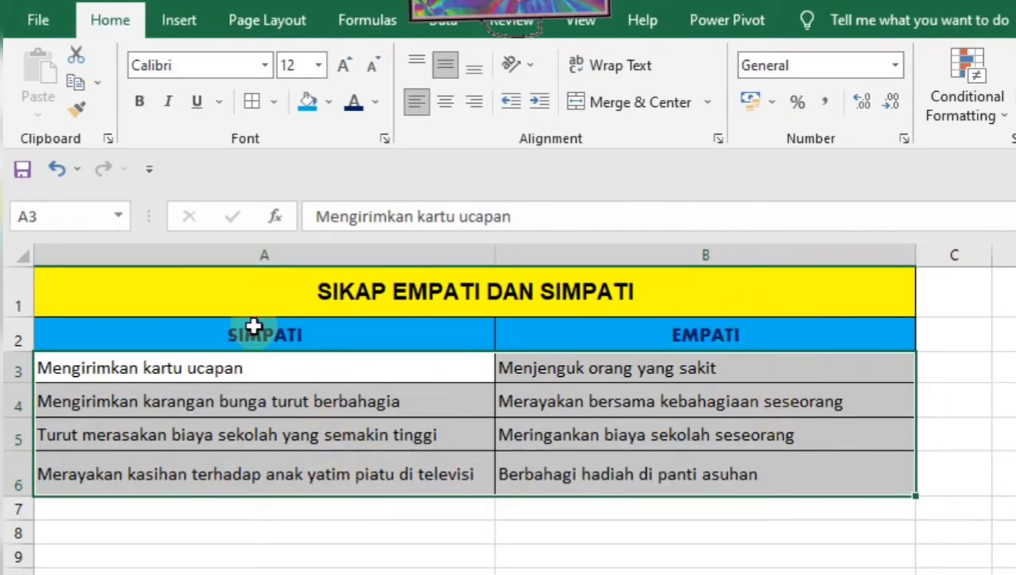
left_click(229, 366)
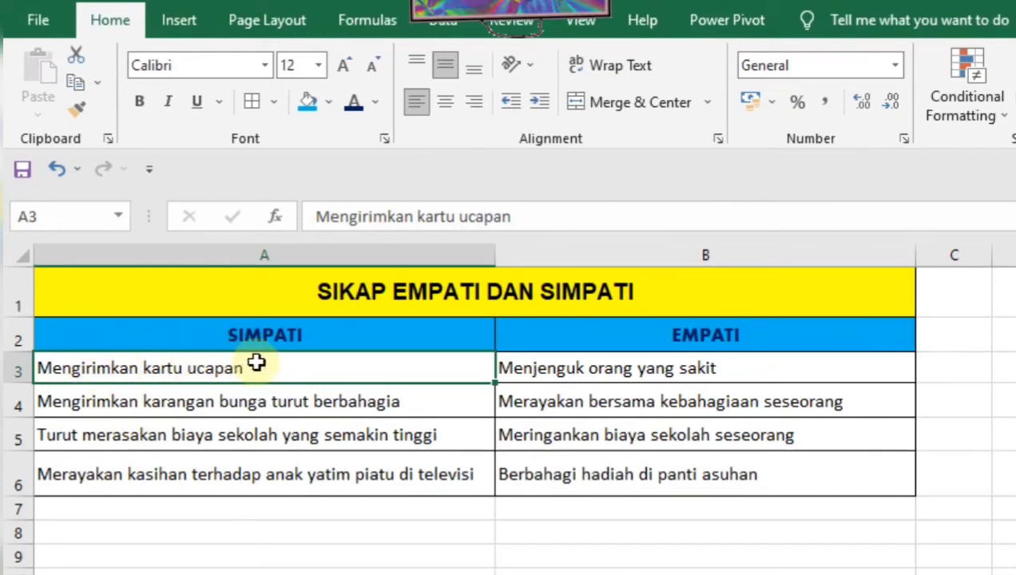
Step: Set the sympathy and empathy examples in A3:B6 to Arial, size 12
left_click_drag(487, 367, 660, 465)
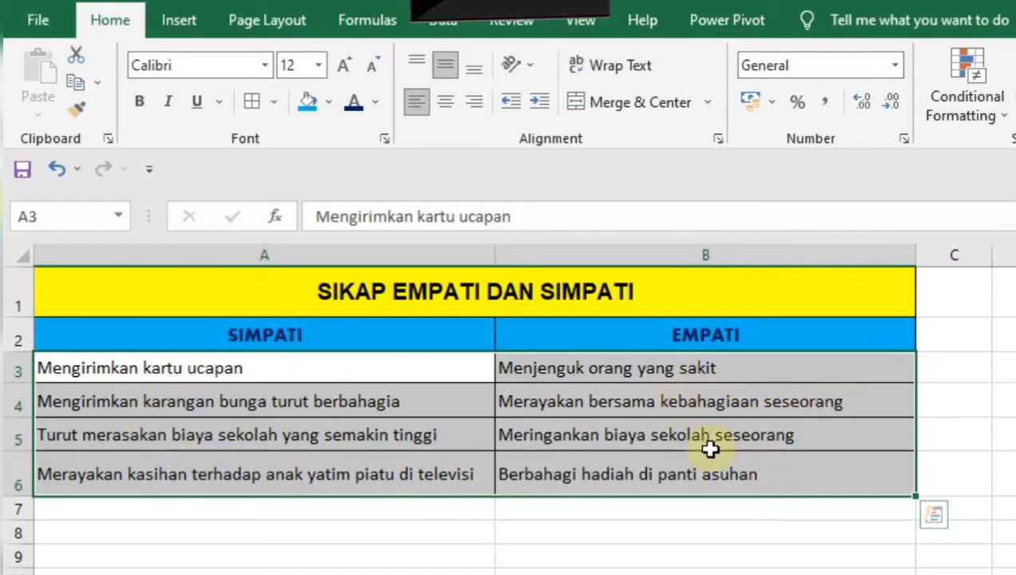
left_click(264, 67)
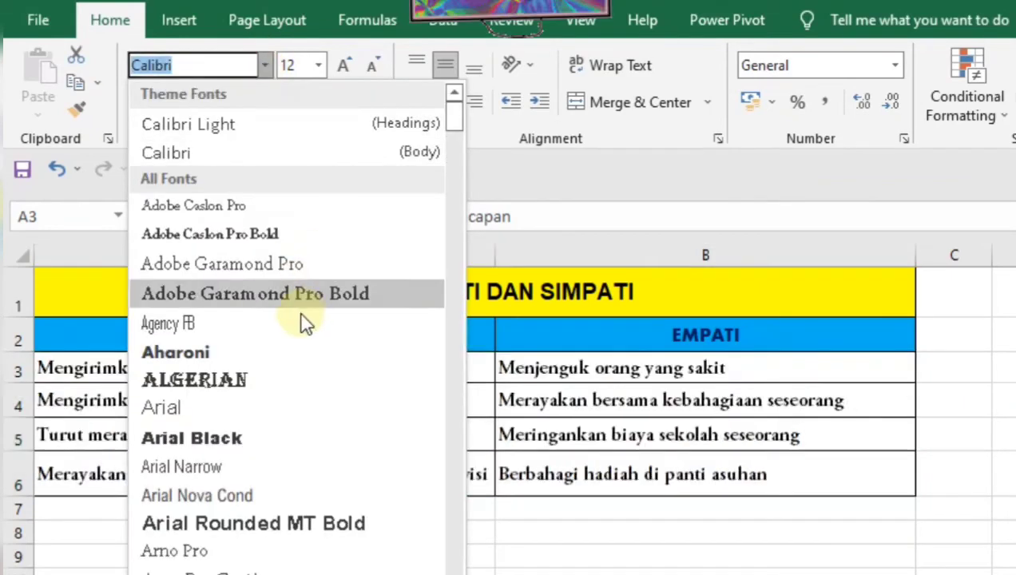
left_click(236, 407)
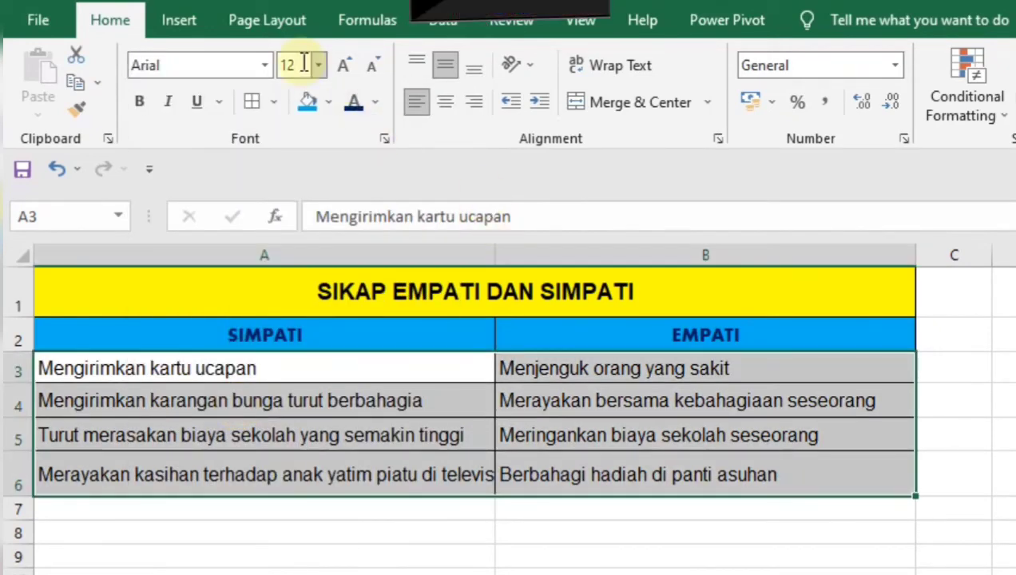
left_click(318, 66)
left_click(314, 65)
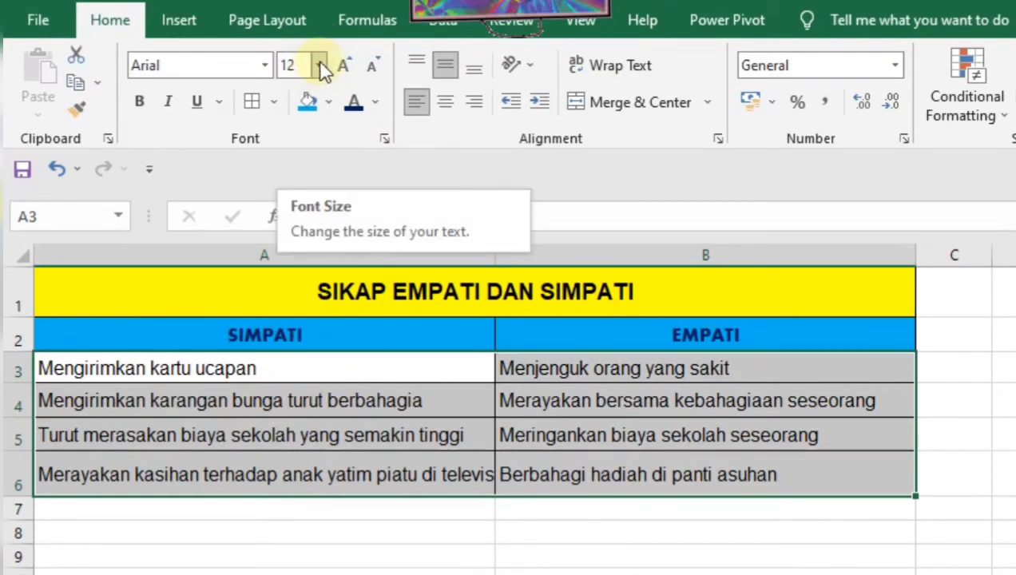
left_click(318, 65)
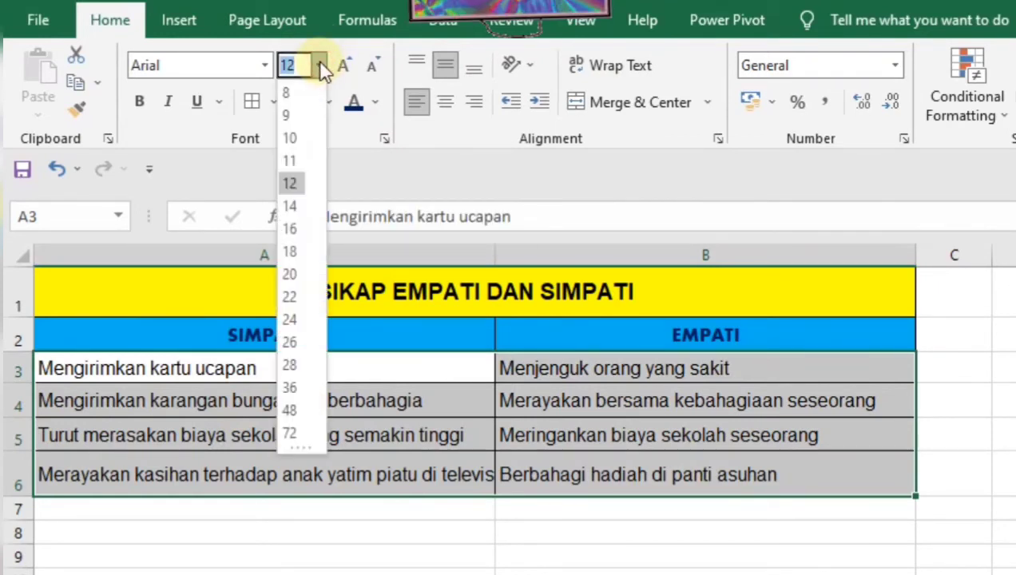
left_click(290, 185)
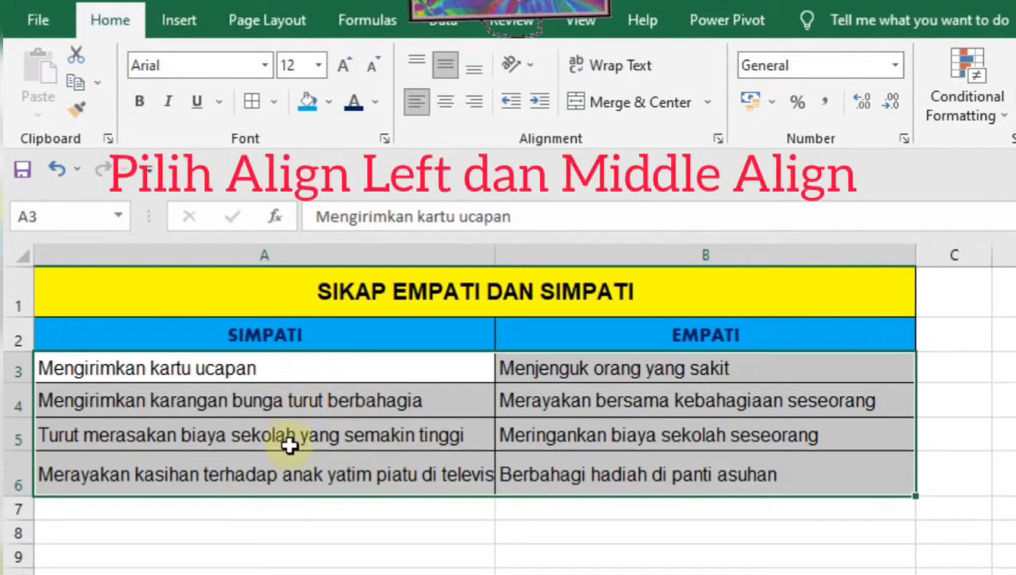
Step: Try top and bottom vertical alignment on the examples in A3:B6, and set them back to middle alignment
left_click(441, 62)
left_click(440, 61)
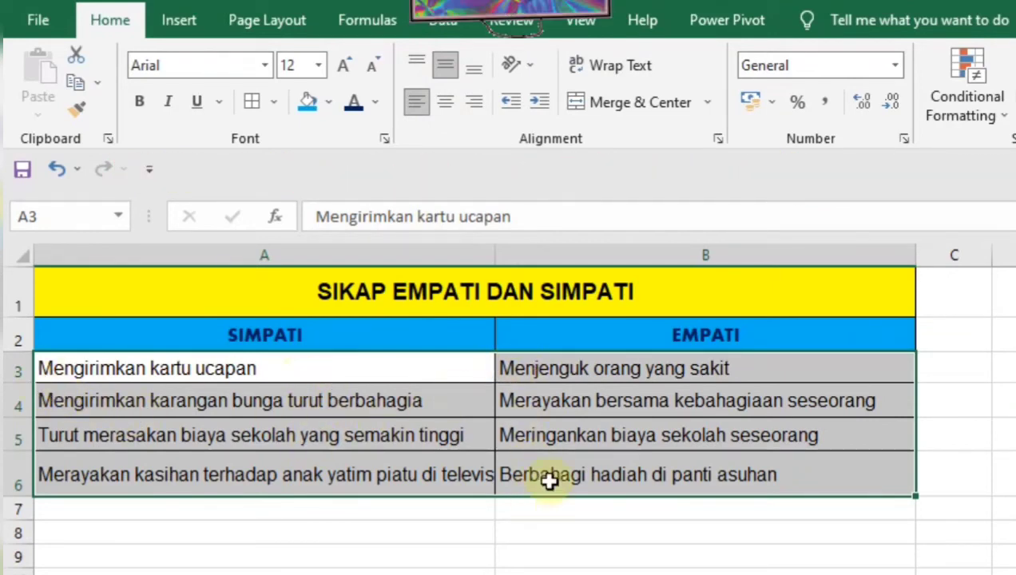
left_click(415, 56)
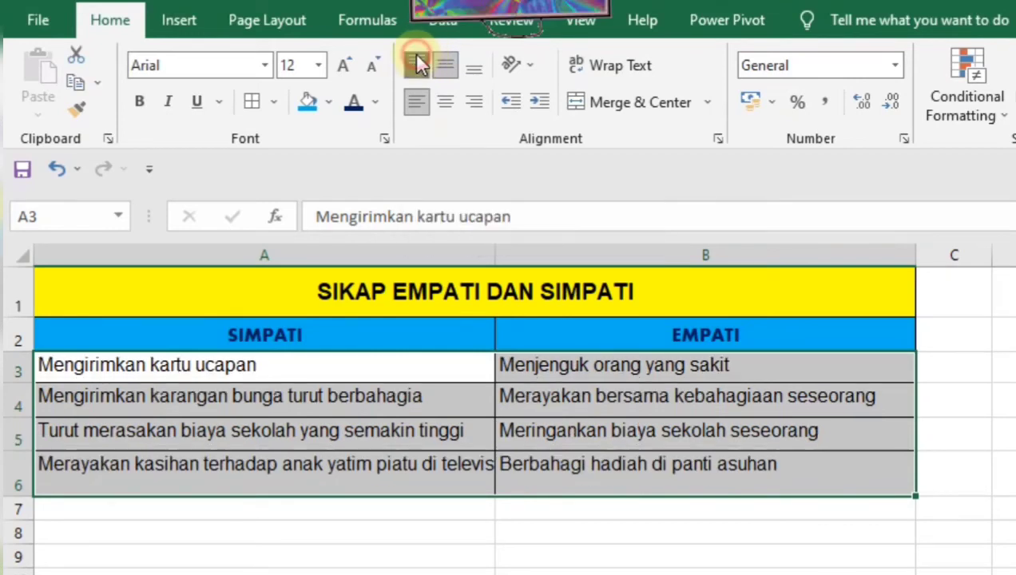
left_click(474, 65)
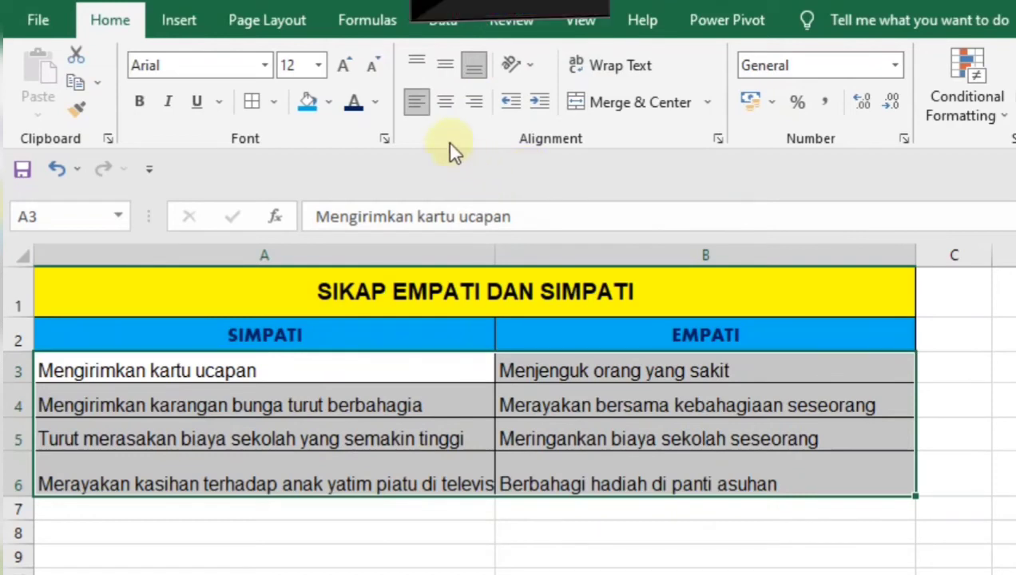
left_click(445, 64)
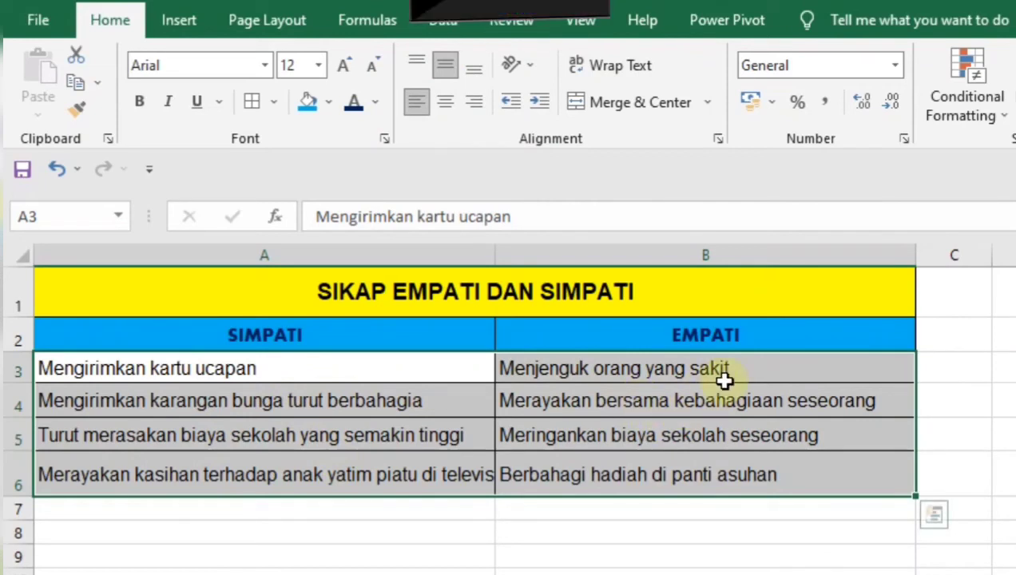
Step: Widen column A slightly so the long sympathy example in A6 fits inside its cell
left_click(483, 458)
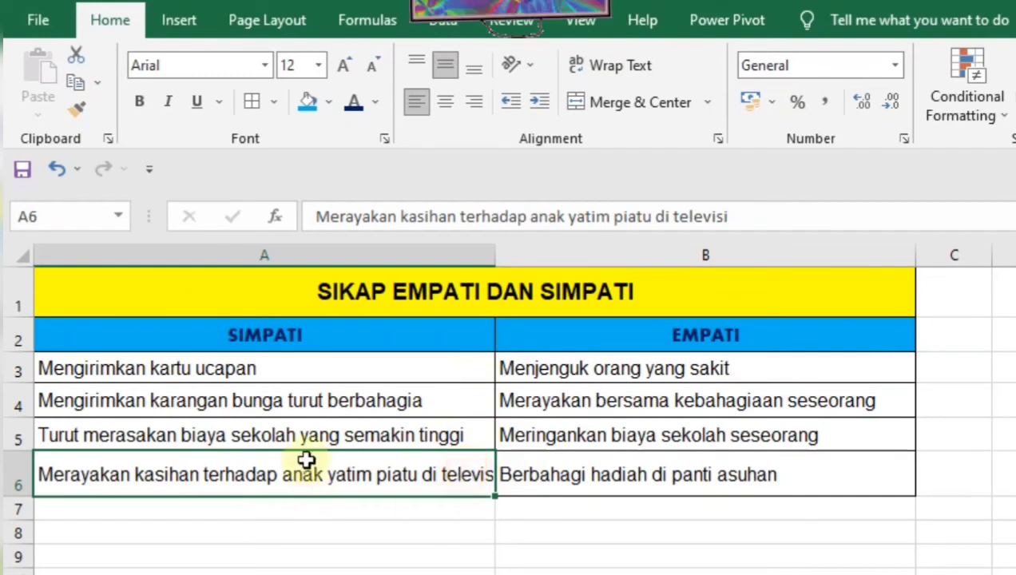
left_click(1015, 400)
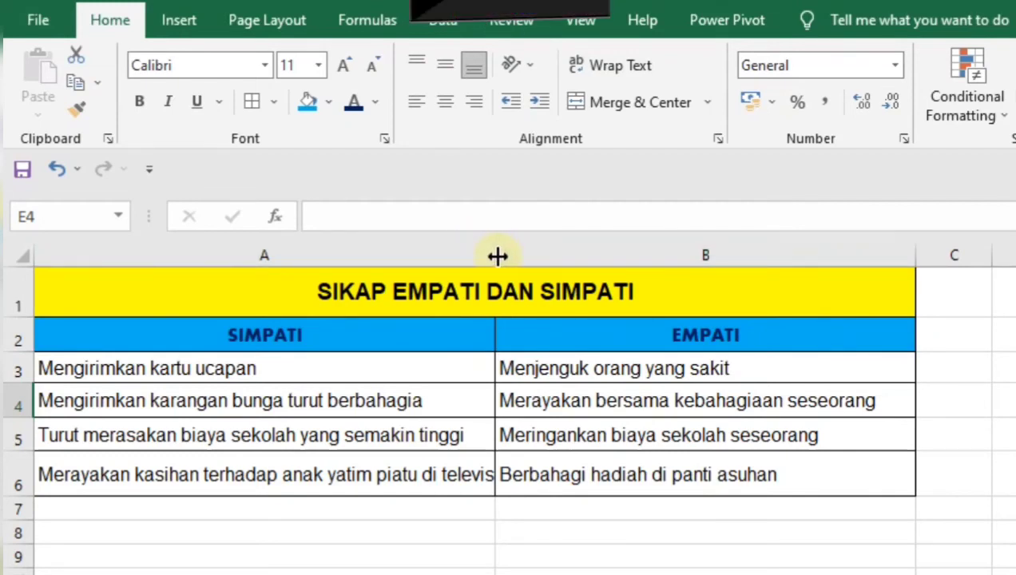
mouse_move(496, 256)
left_mouse_down()
mouse_move(535, 257)
mouse_move(515, 261)
left_mouse_up()
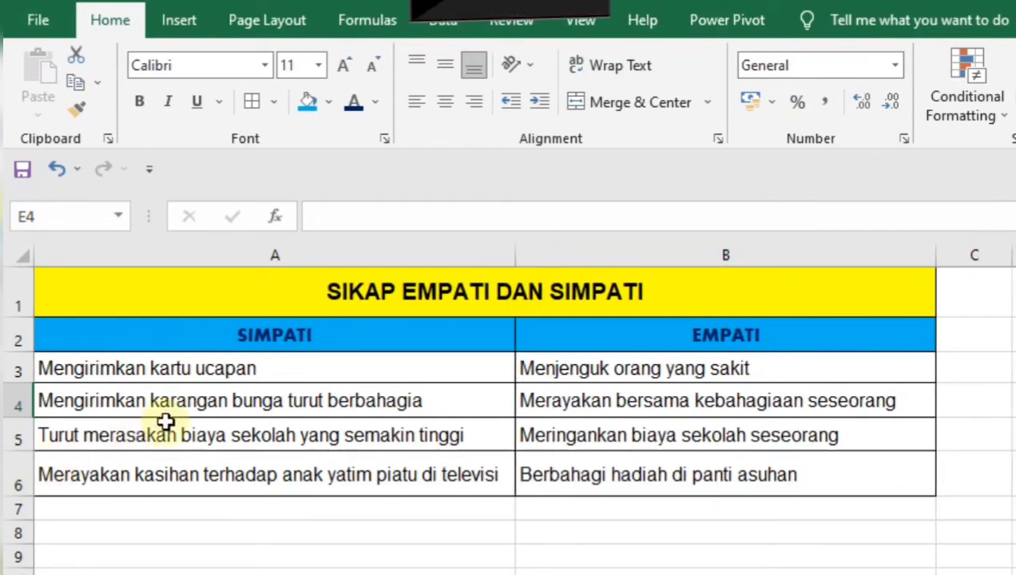
Step: Give example rows 3 to 6 the same, slightly taller row height
left_click(313, 369)
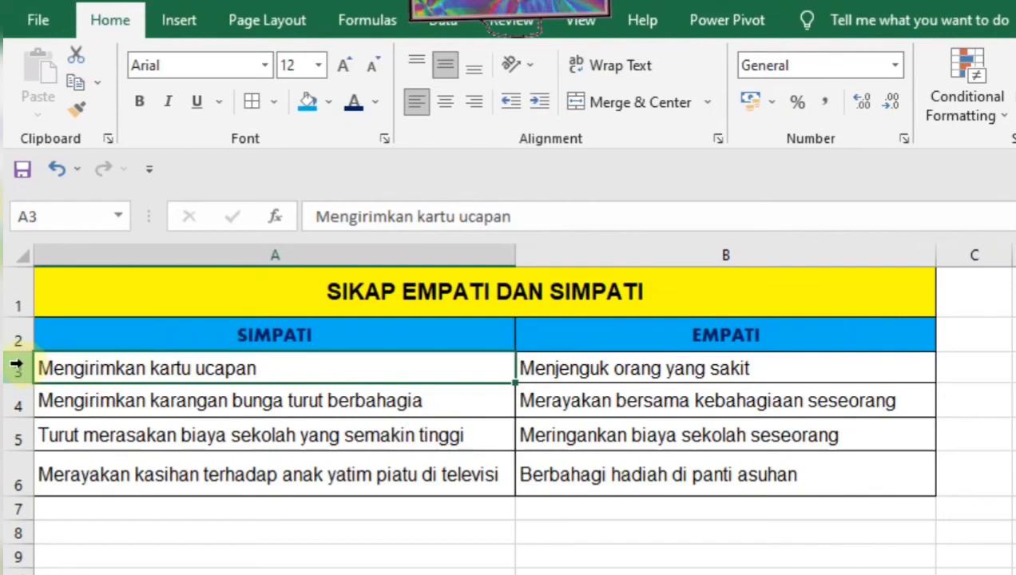
left_click(16, 365)
left_click_drag(22, 365, 19, 476)
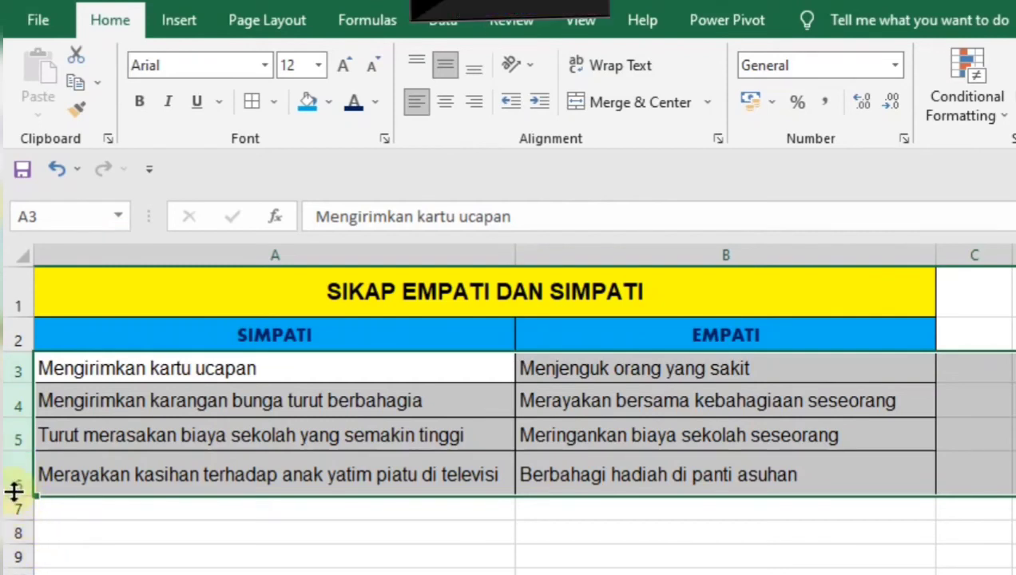
left_click(16, 368)
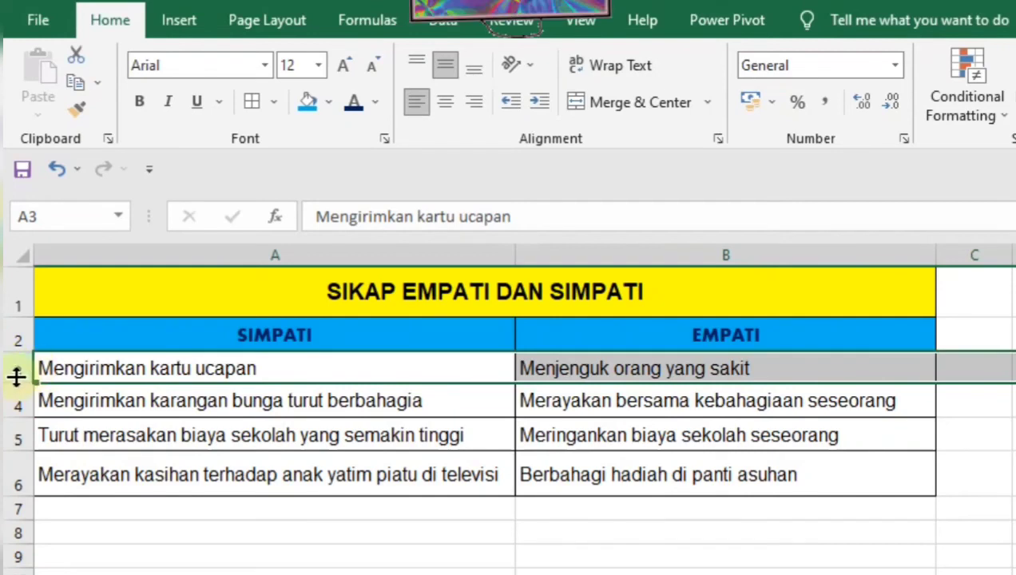
left_click_drag(14, 368, 8, 480)
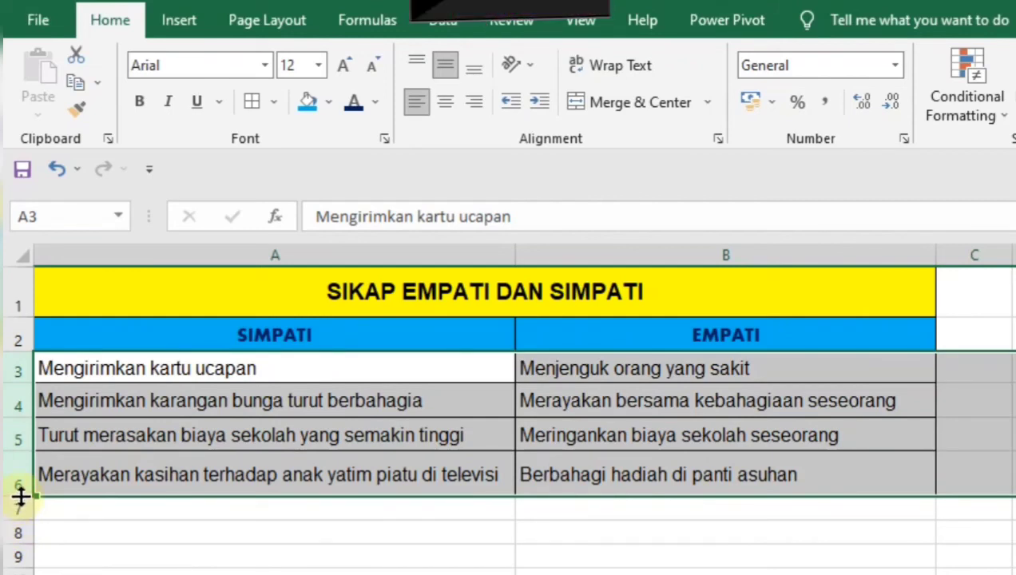
left_click_drag(20, 495, 18, 496)
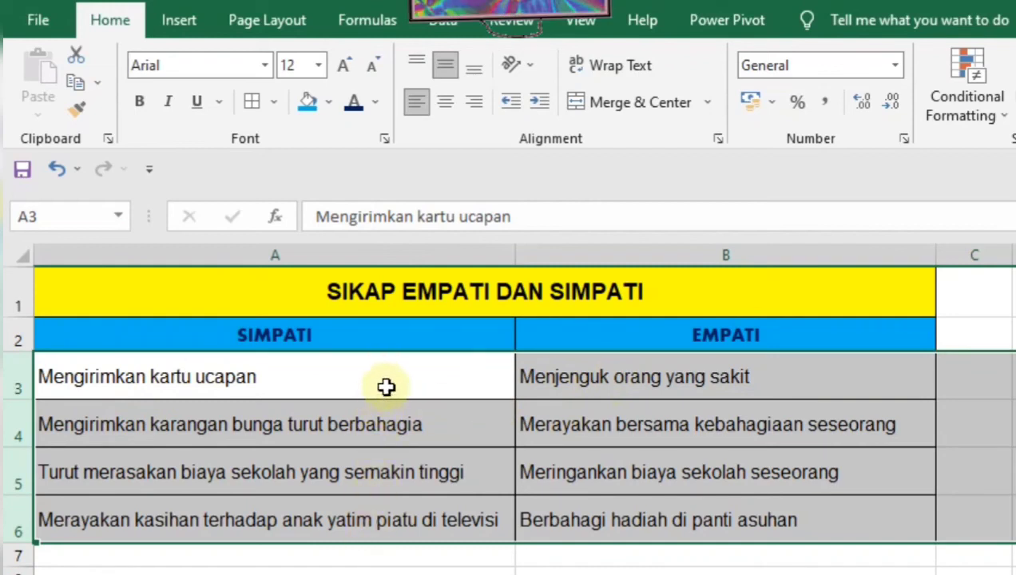
left_click(519, 391)
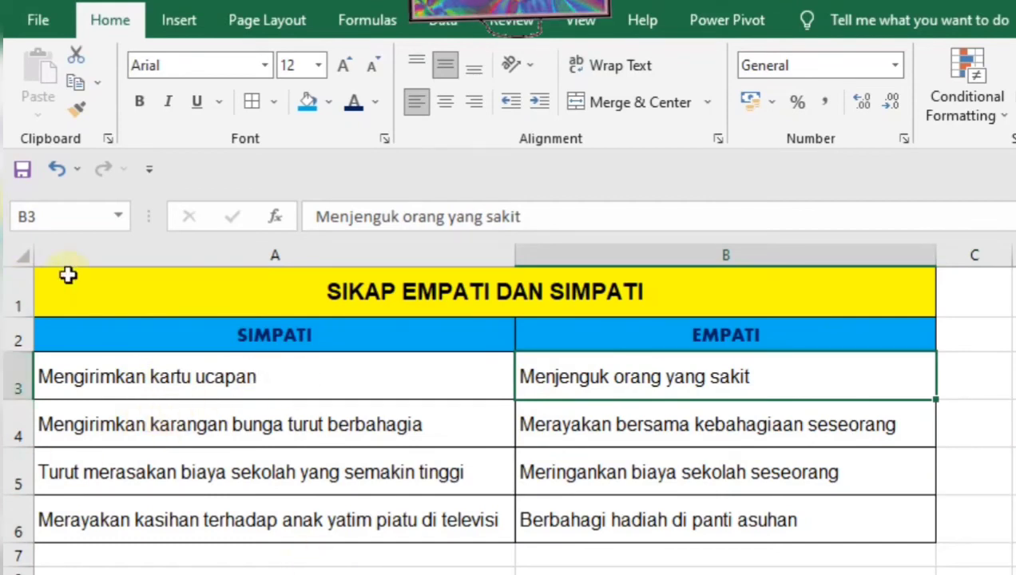
left_click_drag(8, 366, 17, 528)
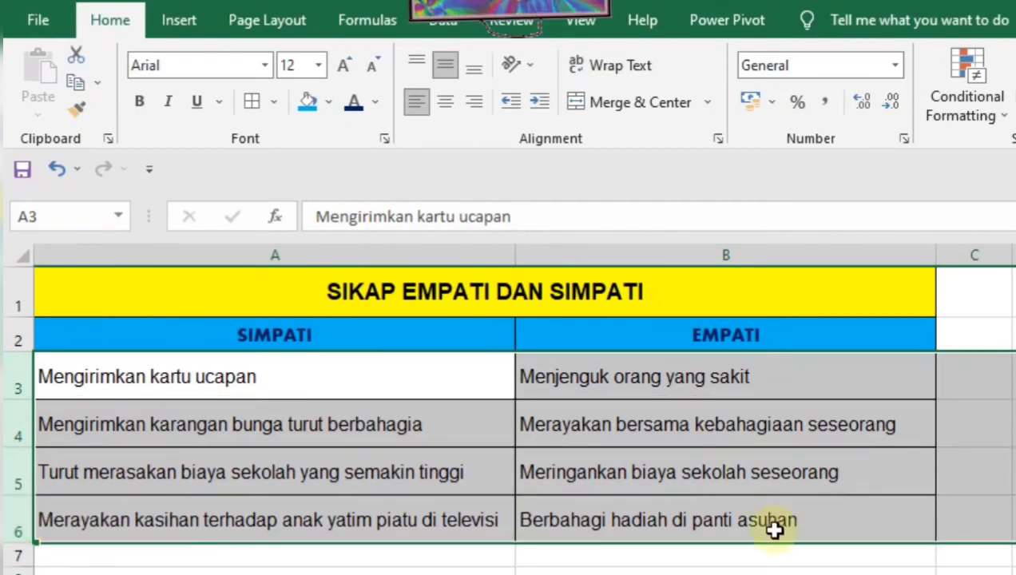
left_click(745, 428)
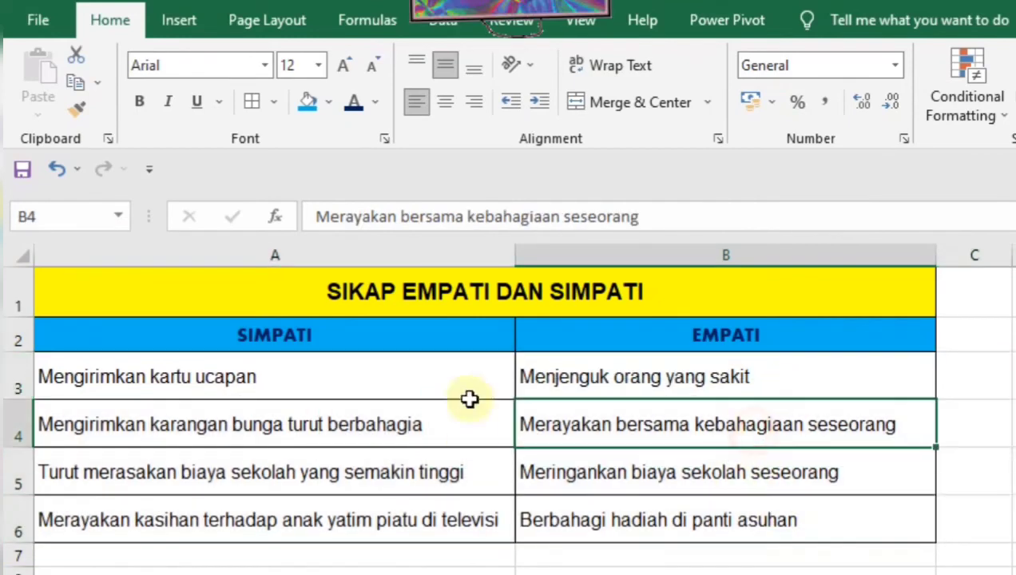
left_click(622, 568)
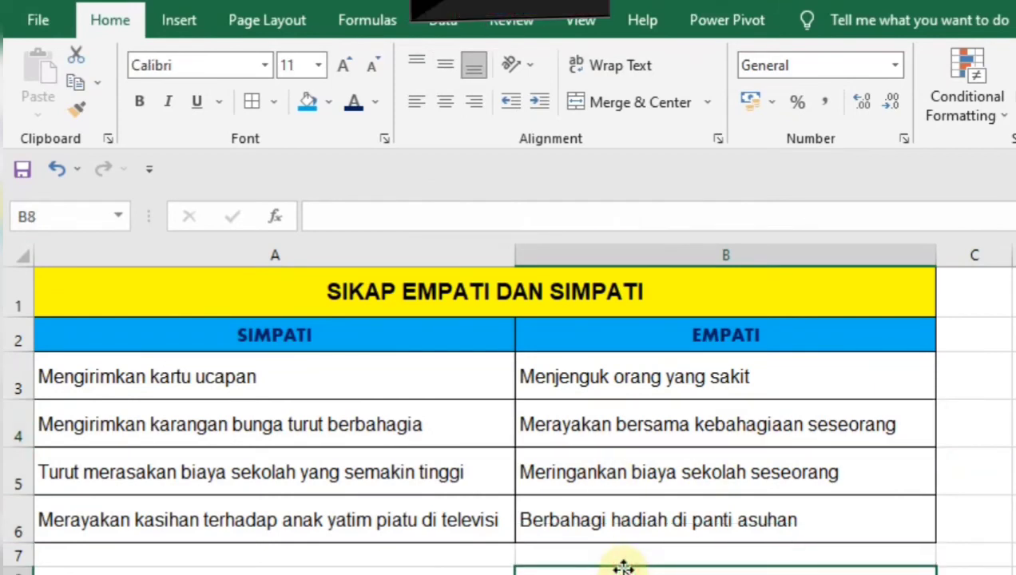
Step: Fill the empathy examples in B3:B6 with a light green theme colour
left_click(678, 379)
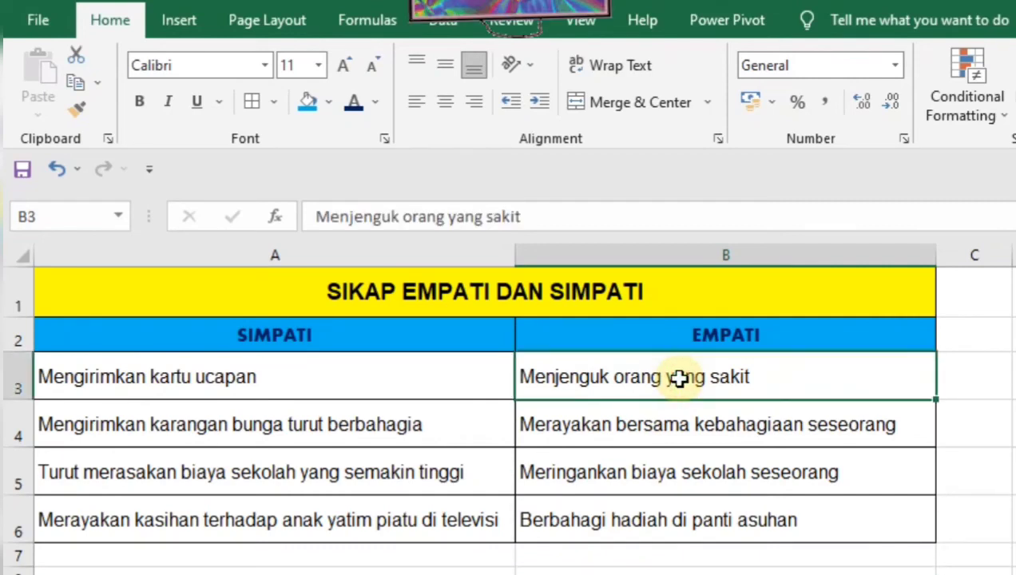
left_click_drag(678, 378, 682, 514)
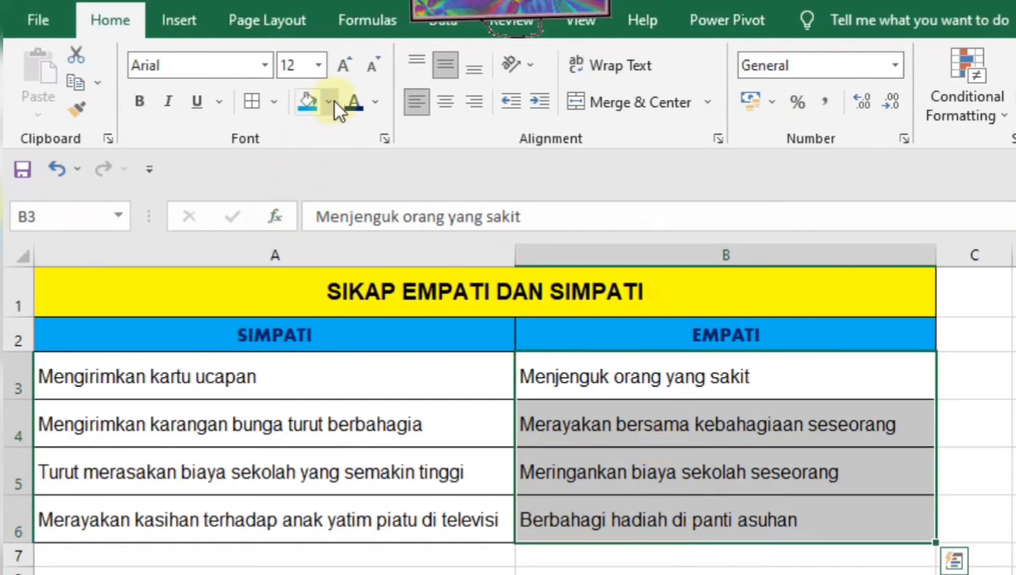
left_click(329, 102)
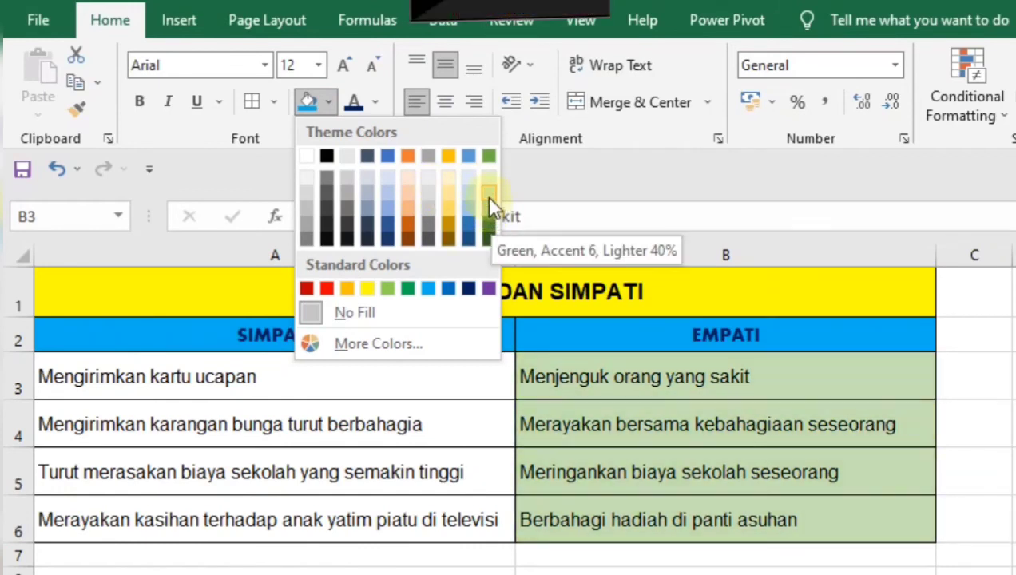
left_click(488, 196)
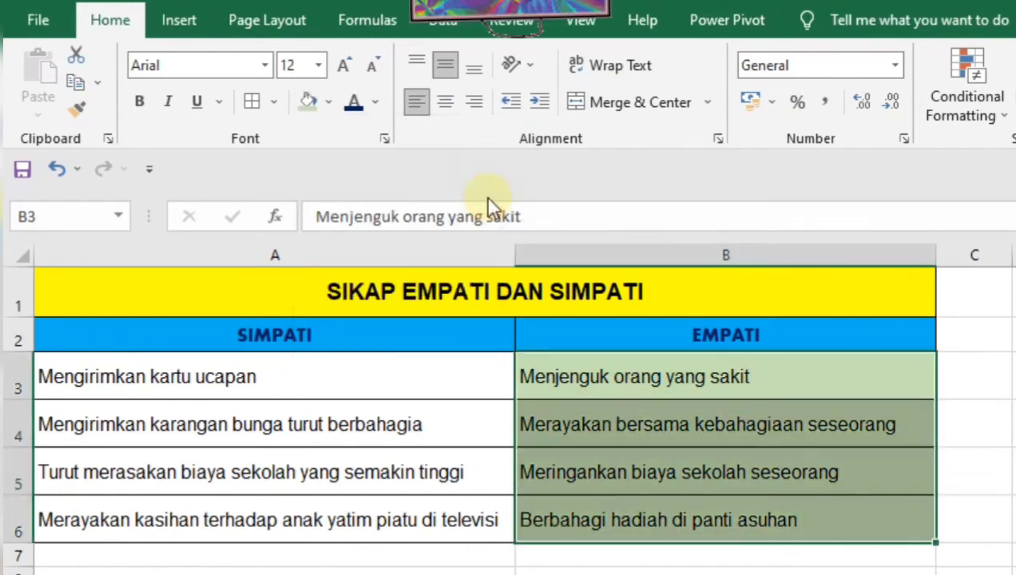
left_click(781, 437)
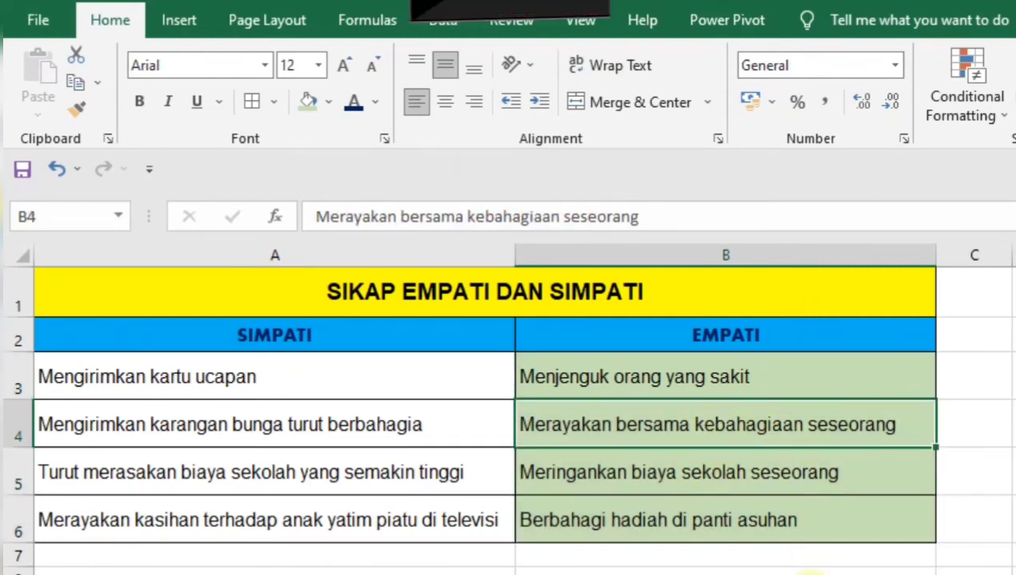
left_click(809, 572)
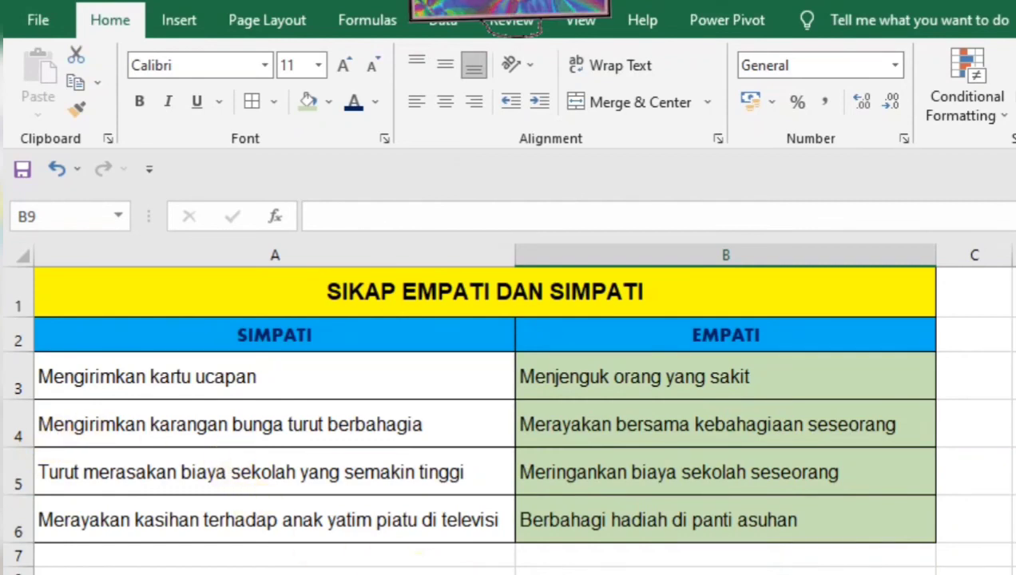
left_click(1012, 519)
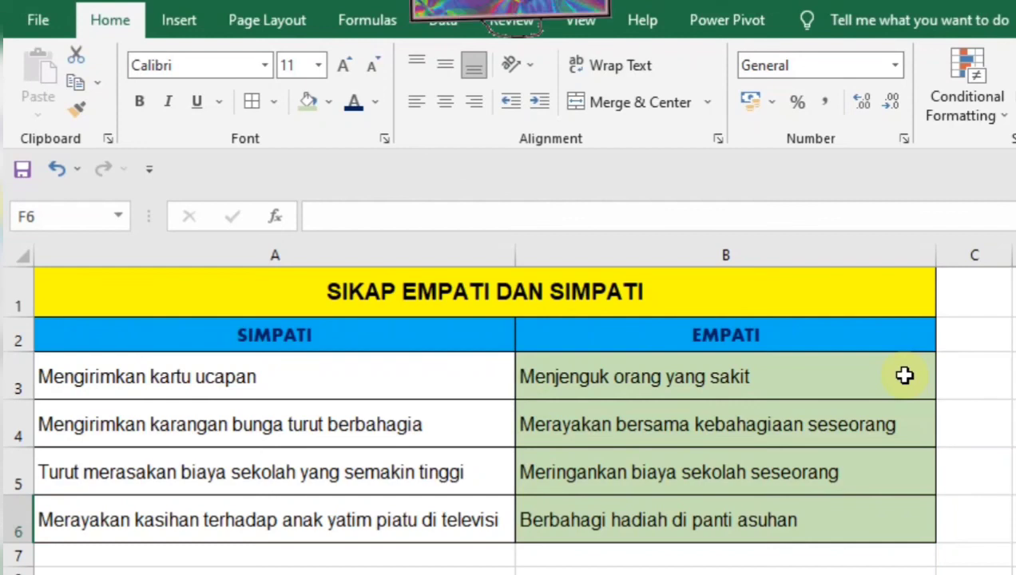
left_click(238, 396)
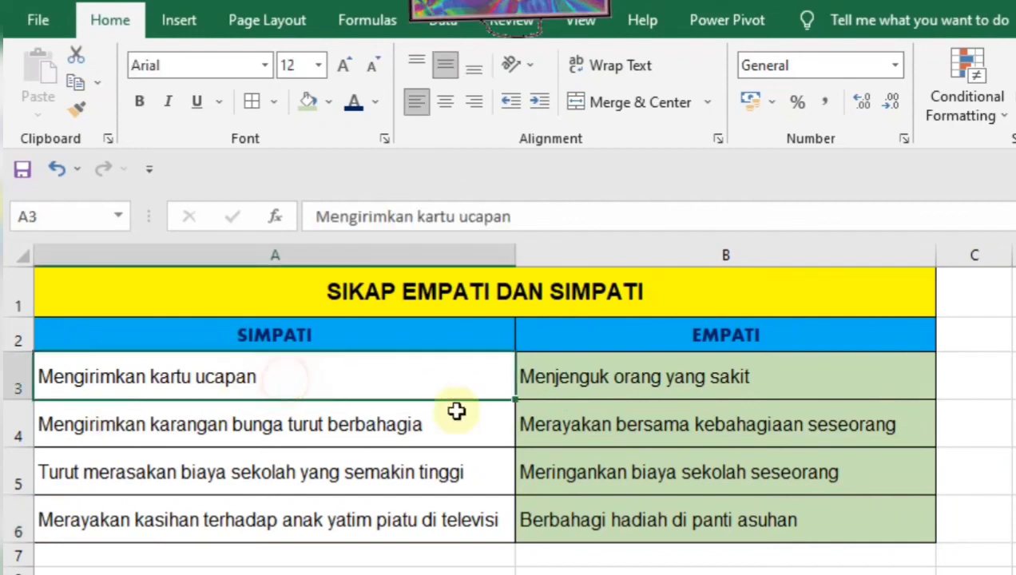
left_click(580, 514)
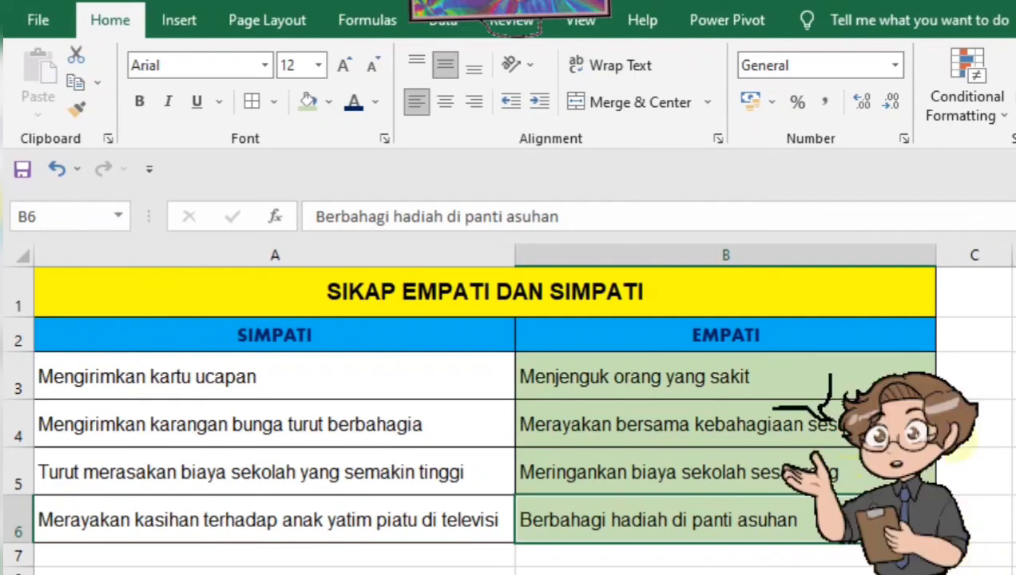
left_click(914, 254)
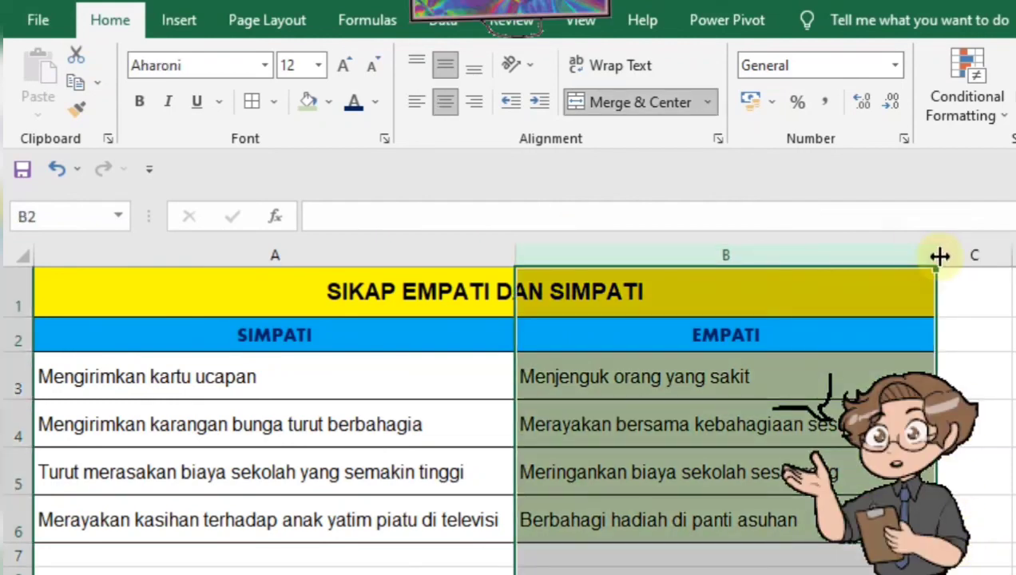
left_click(874, 250)
left_click(1013, 376)
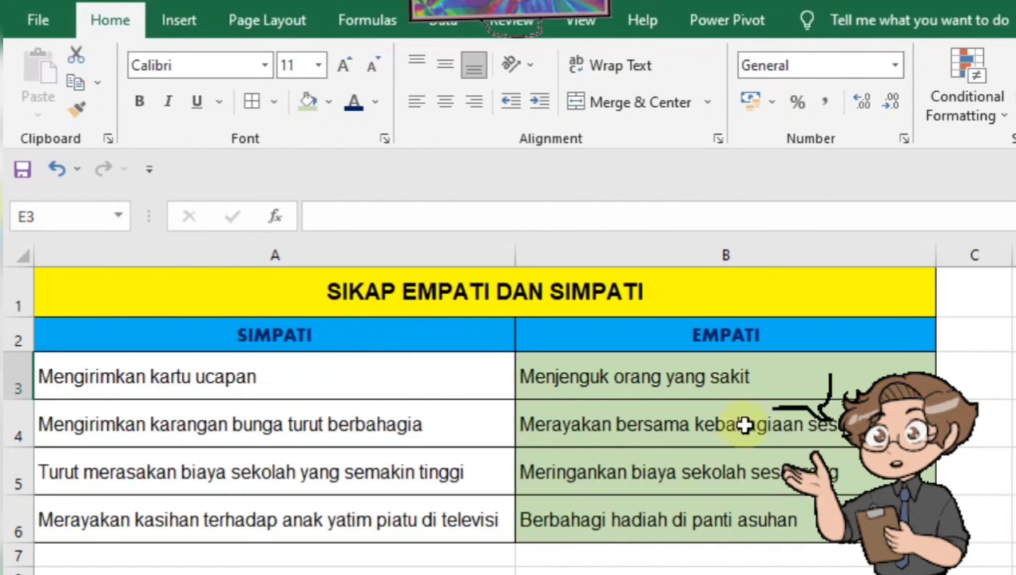
left_click(40, 20)
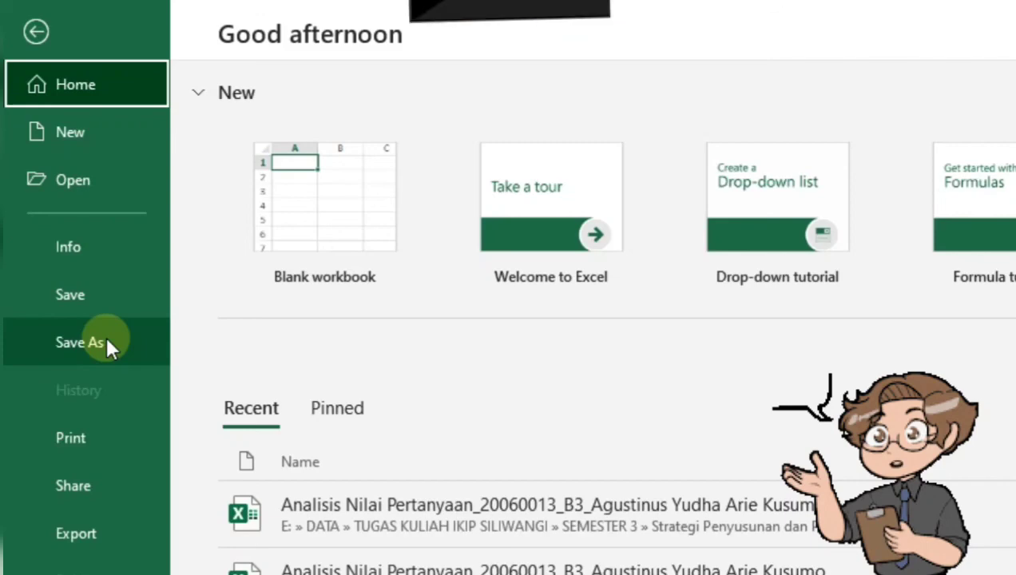
left_click(42, 24)
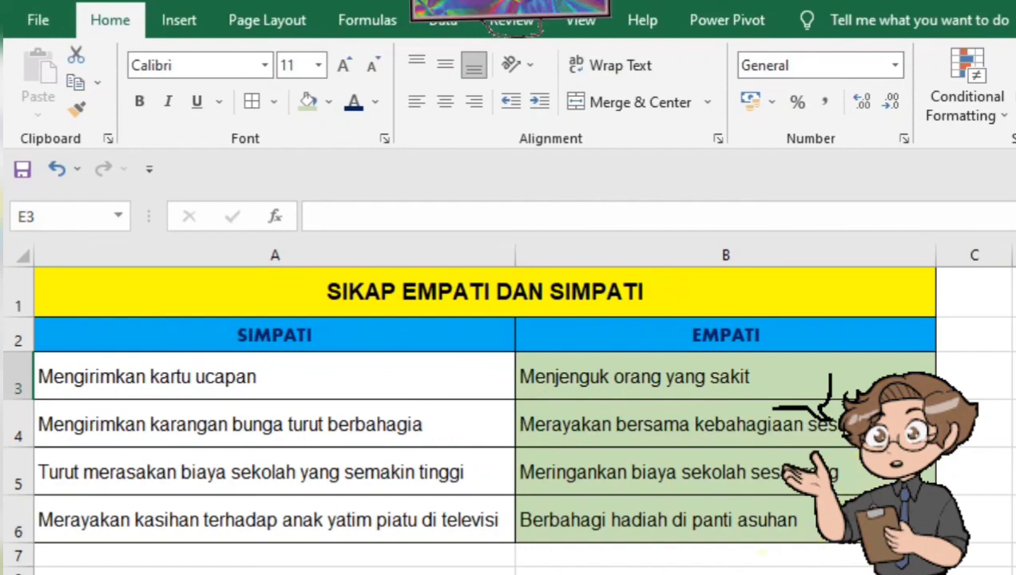
left_click(894, 574)
left_click(1015, 519)
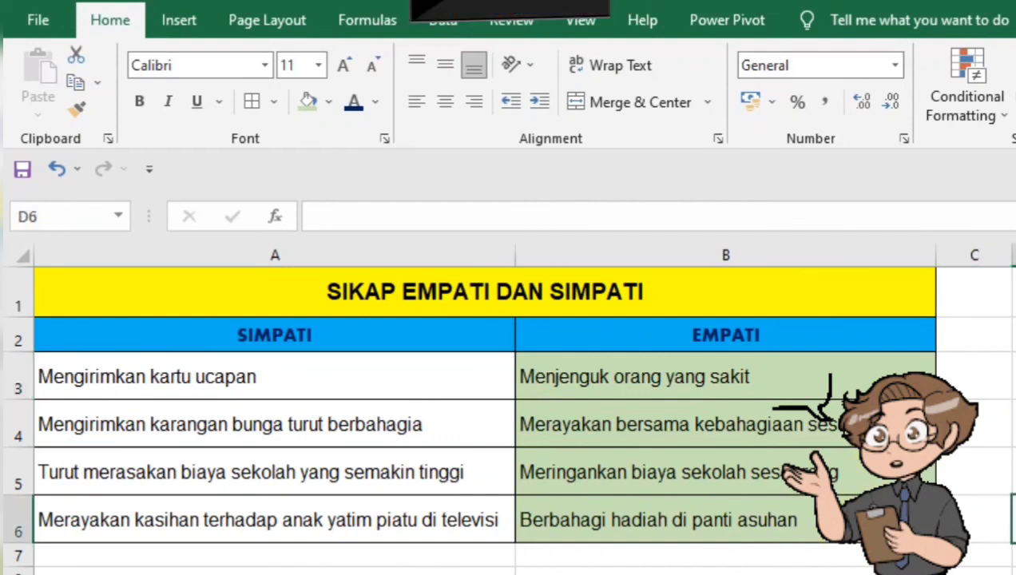